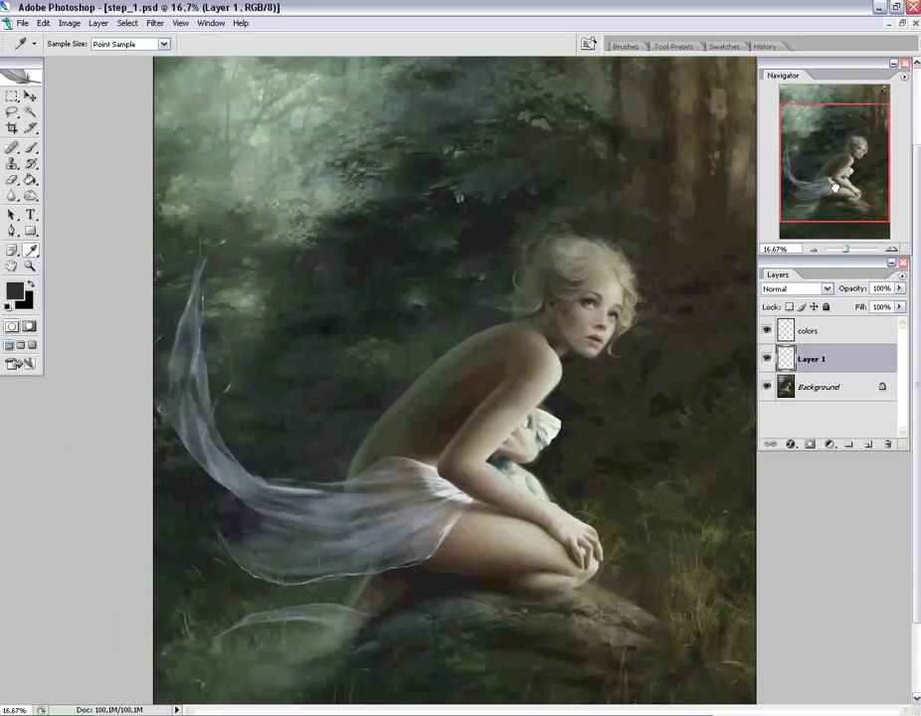
Choose a large Brush preset for painting the wing on Layer 1.
{"action": "left_click_drag", "start_coordinate": [833, 187], "coordinate": [834, 175]}
{"action": "left_click", "coordinate": [31, 147]}
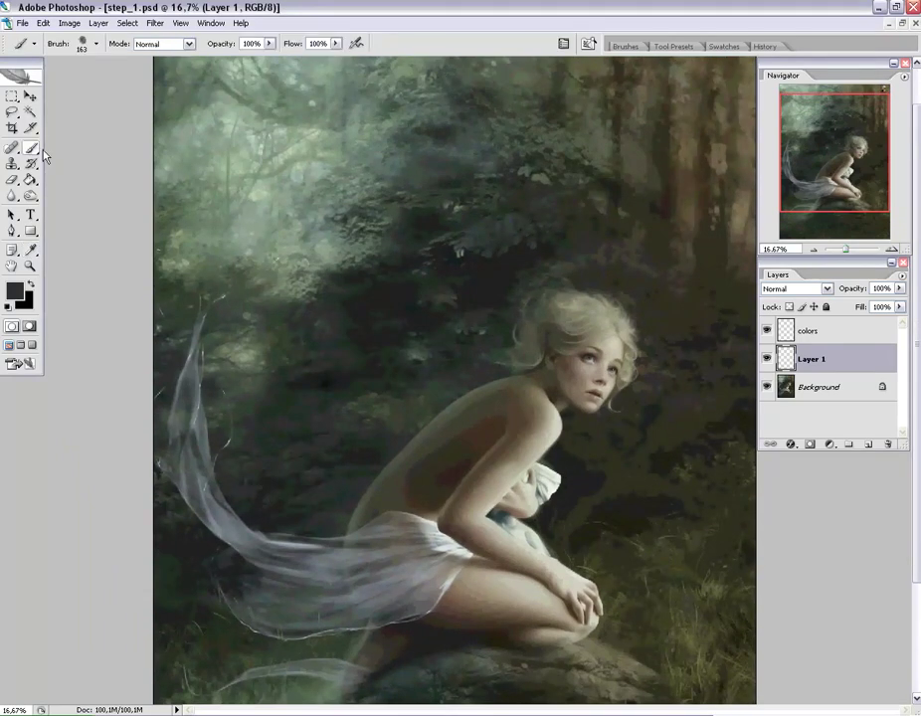
{"action": "right_click", "coordinate": [448, 362]}
{"action": "key", "text": "Return"}
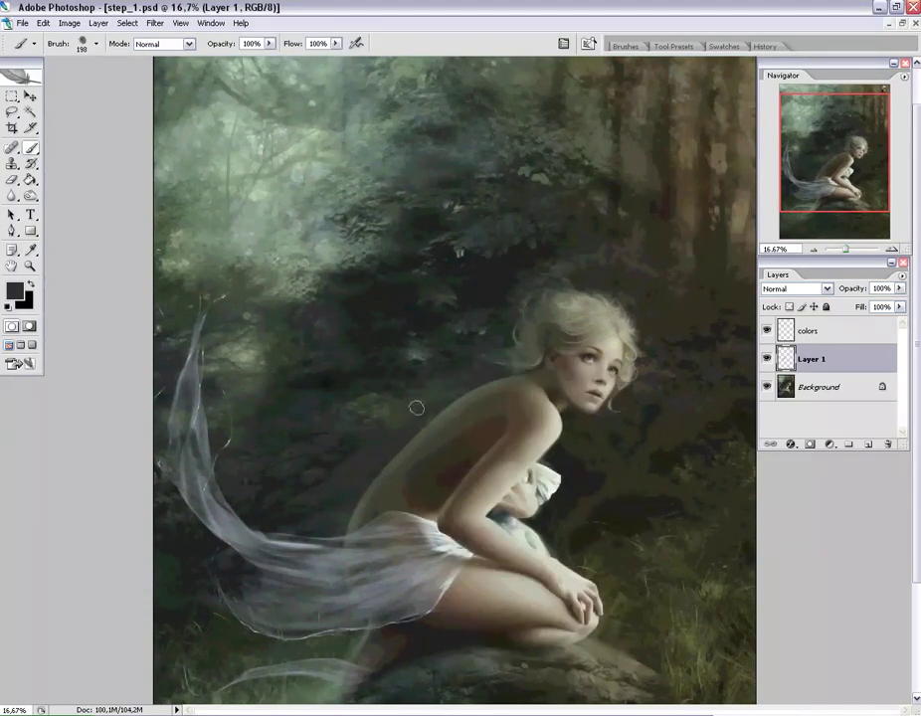
Block in the dark upper wing shape and feather strokes left of the girl.
{"action": "mouse_move", "coordinate": [289, 378]}
{"action": "left_mouse_down"}
{"action": "mouse_move", "coordinate": [382, 354]}
{"action": "mouse_move", "coordinate": [402, 375]}
{"action": "left_mouse_up"}
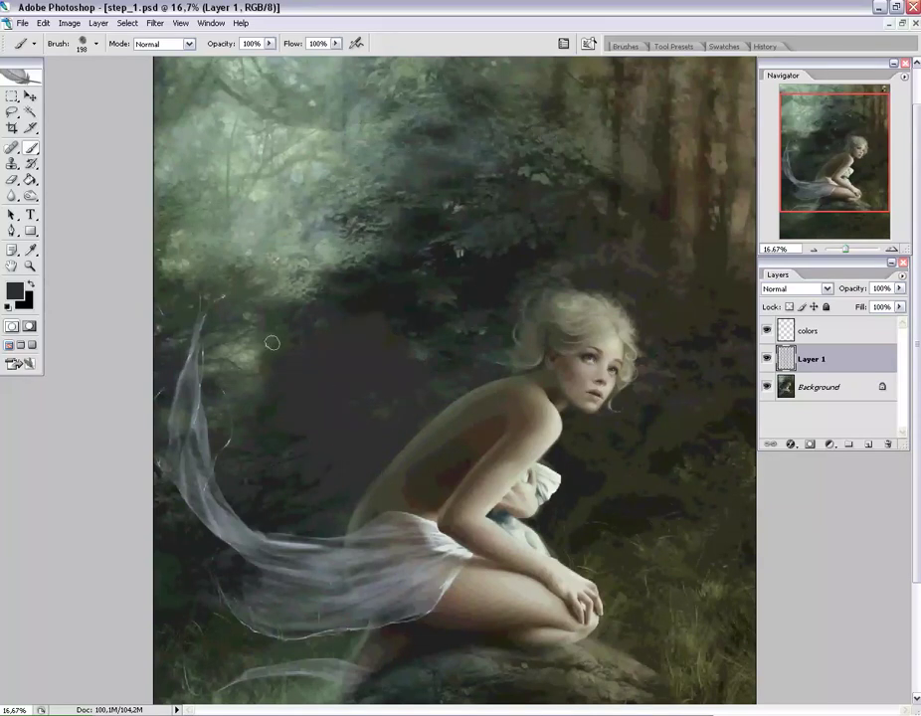
{"action": "mouse_move", "coordinate": [334, 145]}
{"action": "left_mouse_down"}
{"action": "mouse_move", "coordinate": [366, 206]}
{"action": "mouse_move", "coordinate": [380, 316]}
{"action": "mouse_move", "coordinate": [241, 94]}
{"action": "left_mouse_up"}
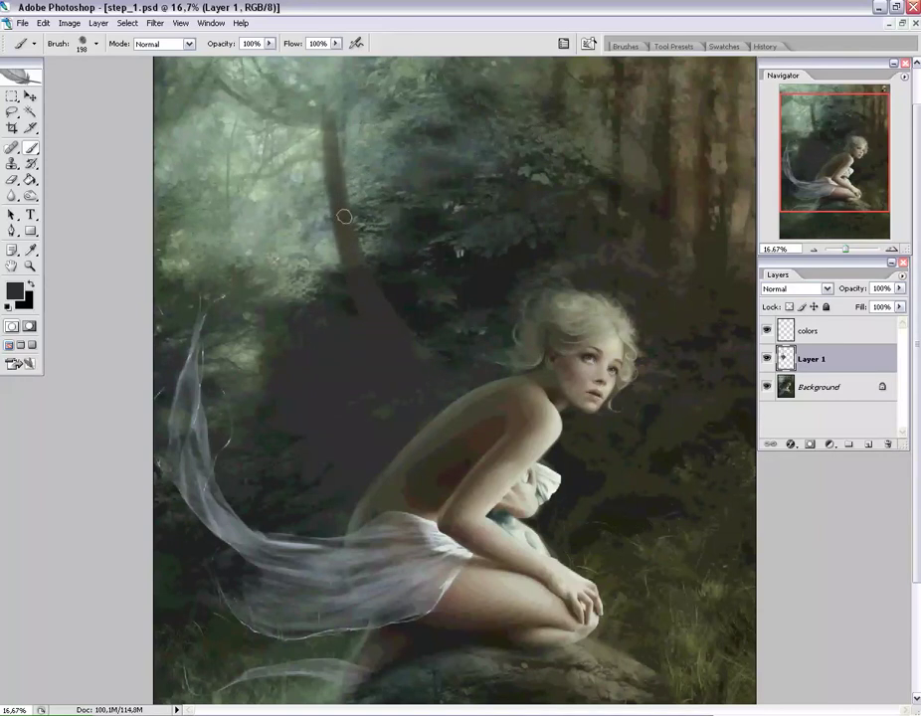
{"action": "left_click_drag", "start_coordinate": [343, 216], "coordinate": [364, 306]}
{"action": "mouse_move", "coordinate": [308, 78]}
{"action": "left_mouse_down"}
{"action": "mouse_move", "coordinate": [335, 212]}
{"action": "mouse_move", "coordinate": [286, 310]}
{"action": "left_mouse_up"}
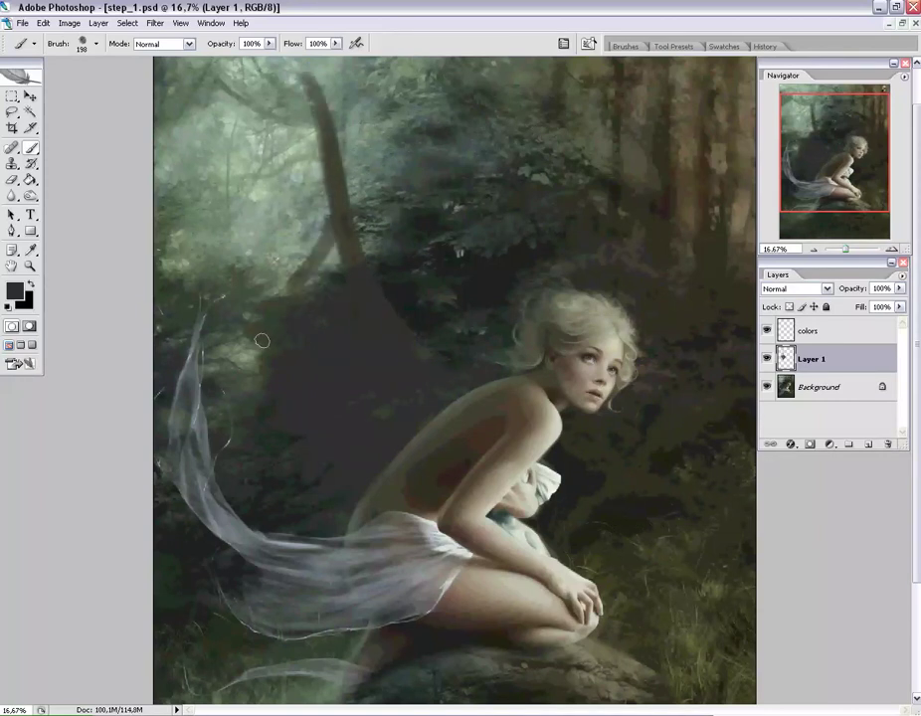
{"action": "left_click_drag", "start_coordinate": [328, 261], "coordinate": [230, 260]}
{"action": "mouse_move", "coordinate": [328, 239]}
{"action": "left_mouse_down"}
{"action": "mouse_move", "coordinate": [233, 224]}
{"action": "mouse_move", "coordinate": [238, 150]}
{"action": "left_mouse_up"}
{"action": "left_click_drag", "start_coordinate": [313, 204], "coordinate": [244, 90]}
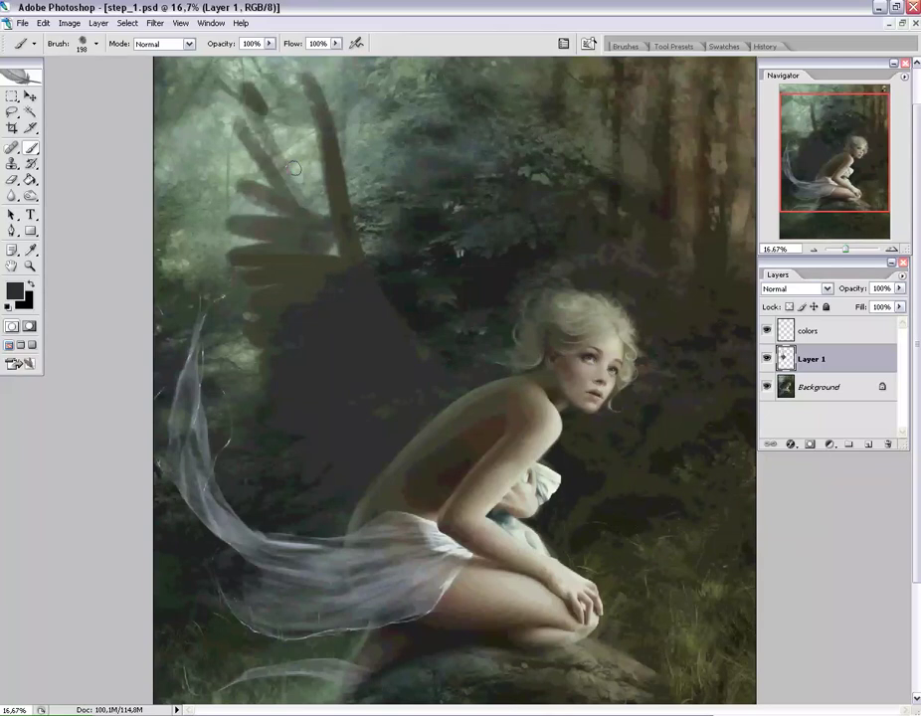
Add darker horizontal feathers along the wing's left side.
{"action": "mouse_move", "coordinate": [295, 168]}
{"action": "left_mouse_down"}
{"action": "mouse_move", "coordinate": [273, 79]}
{"action": "mouse_move", "coordinate": [315, 123]}
{"action": "mouse_move", "coordinate": [273, 133]}
{"action": "mouse_move", "coordinate": [248, 174]}
{"action": "left_mouse_up"}
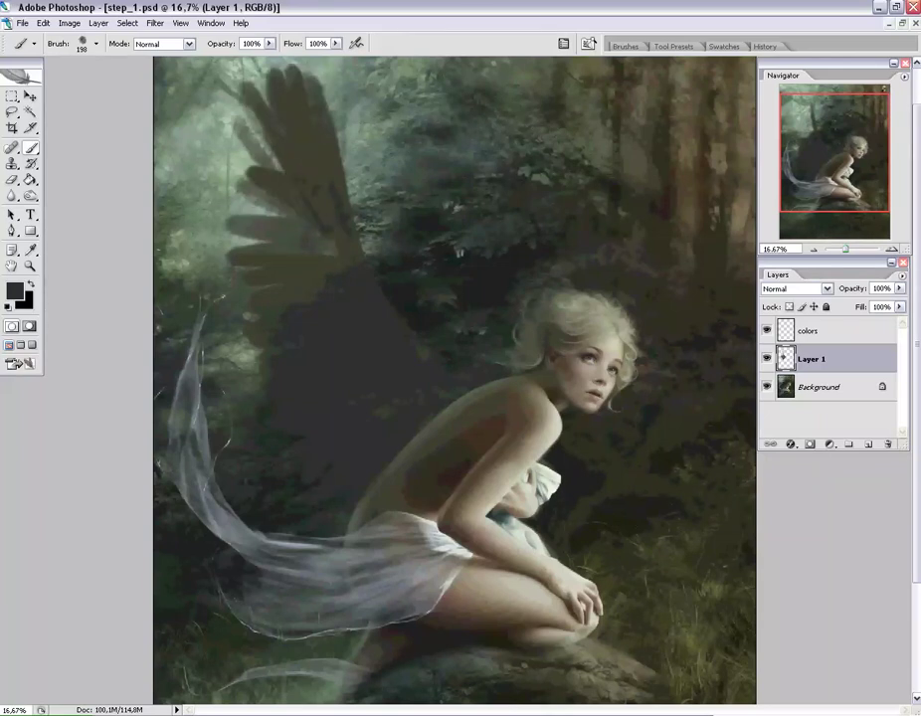
{"action": "mouse_move", "coordinate": [318, 184]}
{"action": "left_mouse_down"}
{"action": "mouse_move", "coordinate": [203, 189]}
{"action": "mouse_move", "coordinate": [214, 209]}
{"action": "left_mouse_up"}
{"action": "left_click_drag", "start_coordinate": [298, 292], "coordinate": [229, 233]}
{"action": "left_click_drag", "start_coordinate": [306, 330], "coordinate": [208, 261]}
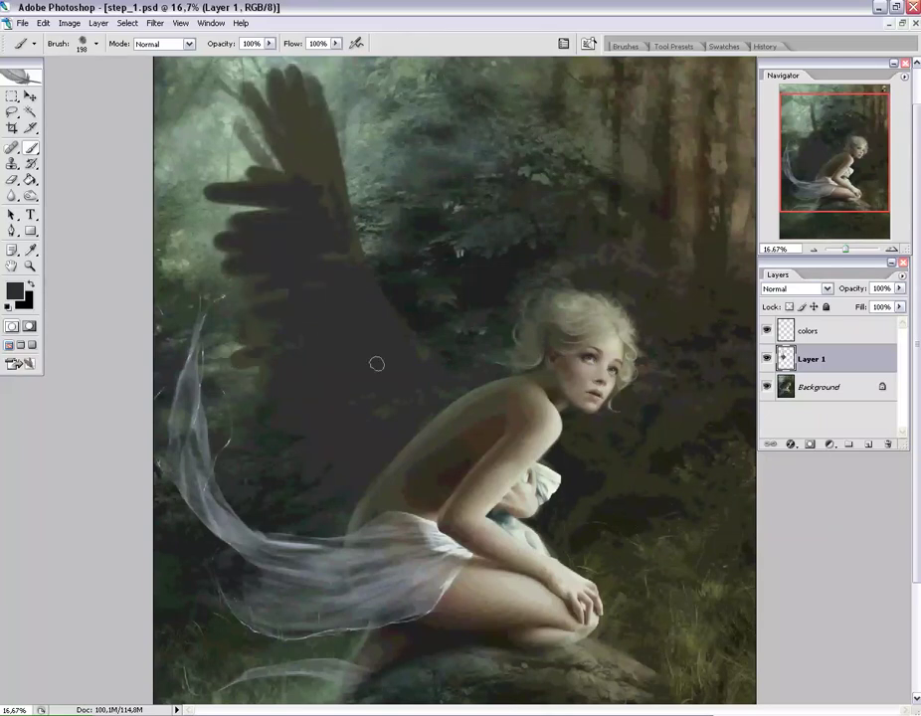
Undo the last stroke, switch brush, and fill the upper-left feather gaps dark.
{"action": "key", "text": "ctrl+z"}
{"action": "right_click", "coordinate": [316, 287]}
{"action": "left_click_drag", "start_coordinate": [266, 276], "coordinate": [237, 278]}
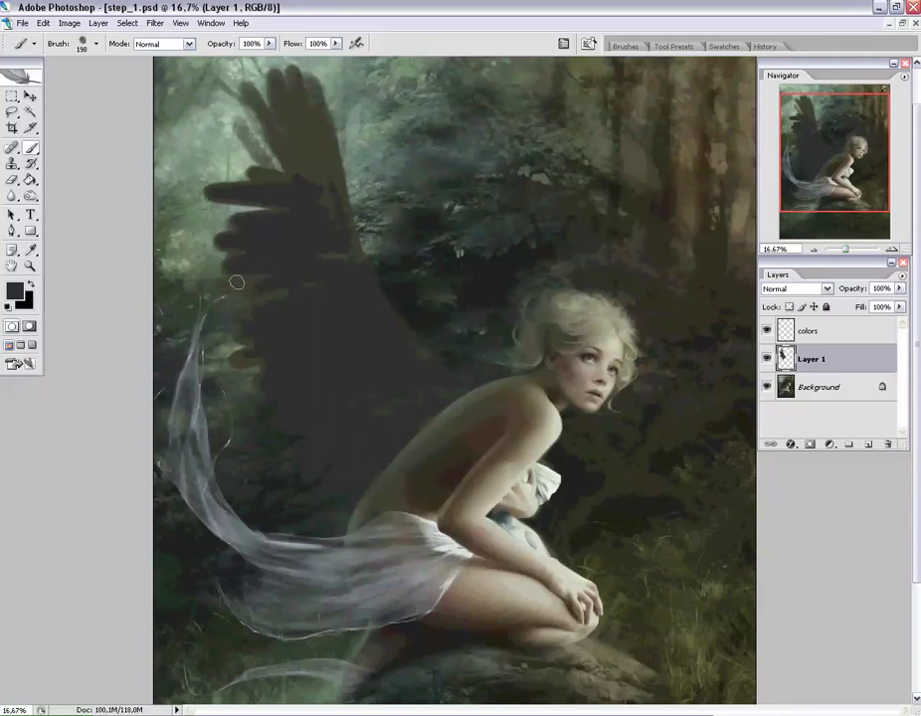
{"action": "left_click_drag", "start_coordinate": [288, 159], "coordinate": [244, 79]}
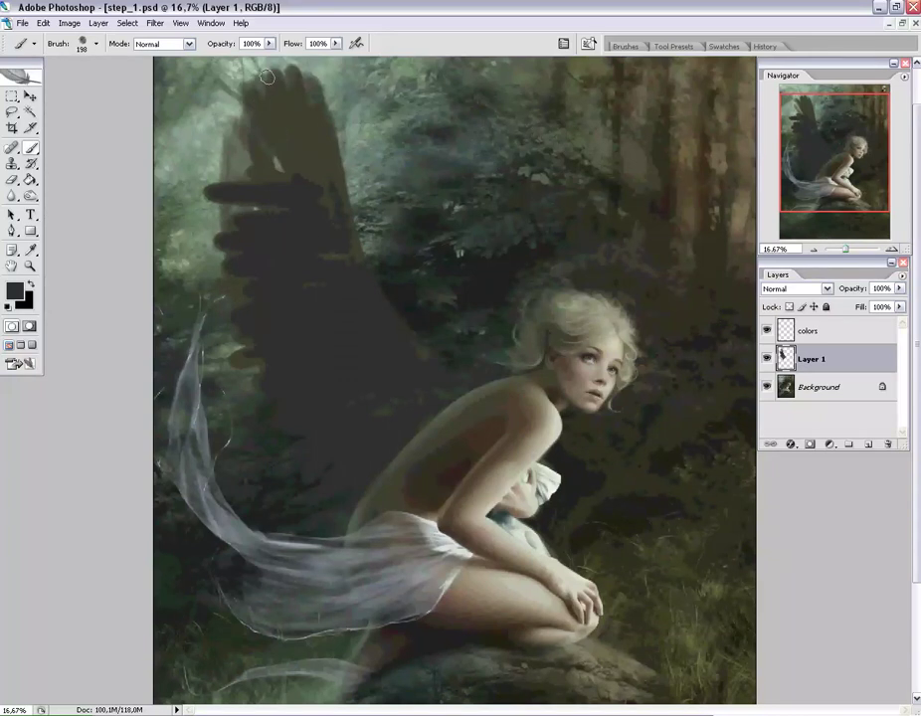
{"action": "mouse_move", "coordinate": [315, 241]}
{"action": "left_mouse_down"}
{"action": "mouse_move", "coordinate": [214, 135]}
{"action": "mouse_move", "coordinate": [224, 160]}
{"action": "left_mouse_up"}
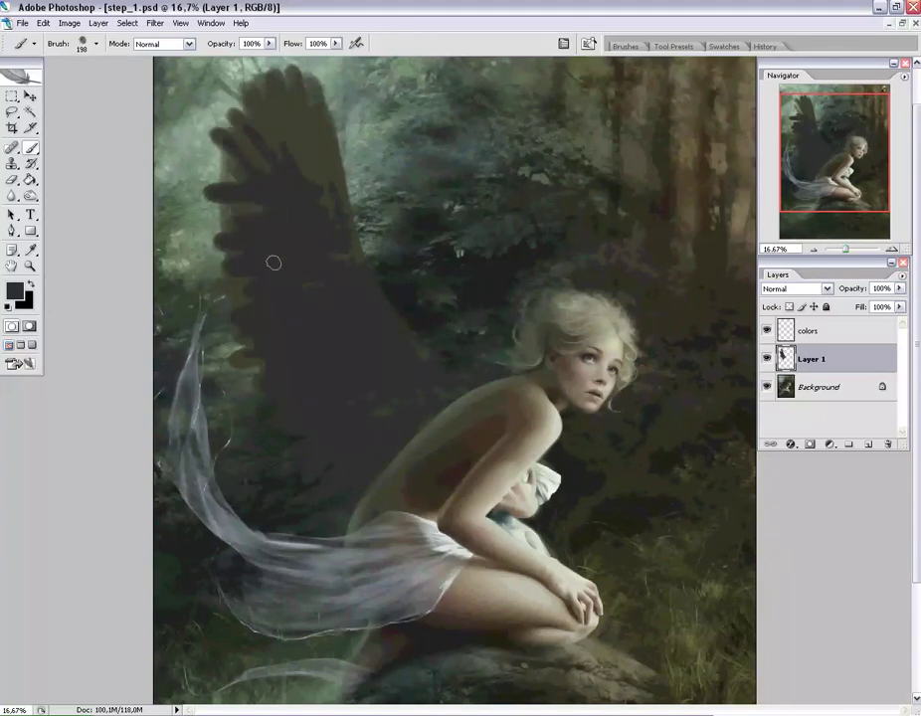
Erase the wing's ragged upper-left feather tips with an Eraser brush preset.
{"action": "left_click", "coordinate": [12, 180]}
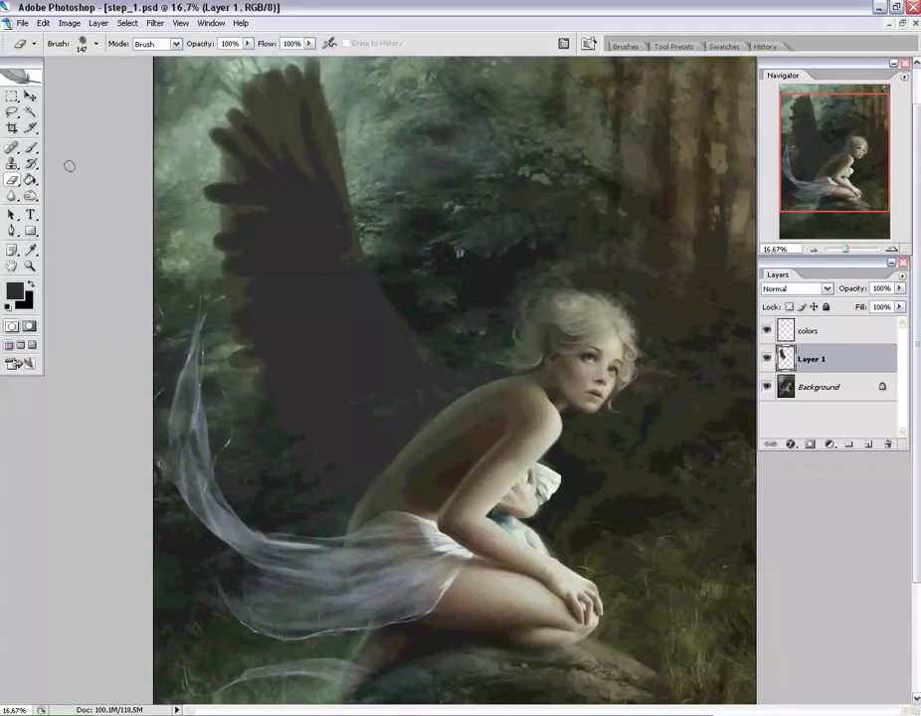
{"action": "right_click", "coordinate": [246, 138]}
{"action": "key", "text": "Return"}
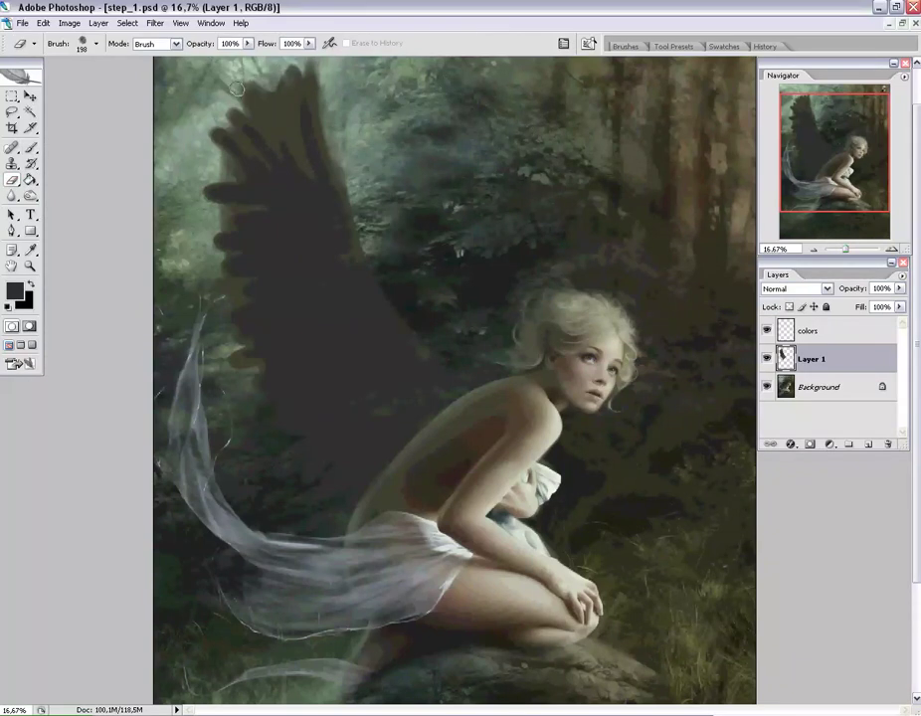
{"action": "mouse_move", "coordinate": [235, 110]}
{"action": "left_mouse_down"}
{"action": "mouse_move", "coordinate": [219, 118]}
{"action": "mouse_move", "coordinate": [215, 252]}
{"action": "mouse_move", "coordinate": [244, 374]}
{"action": "left_mouse_up"}
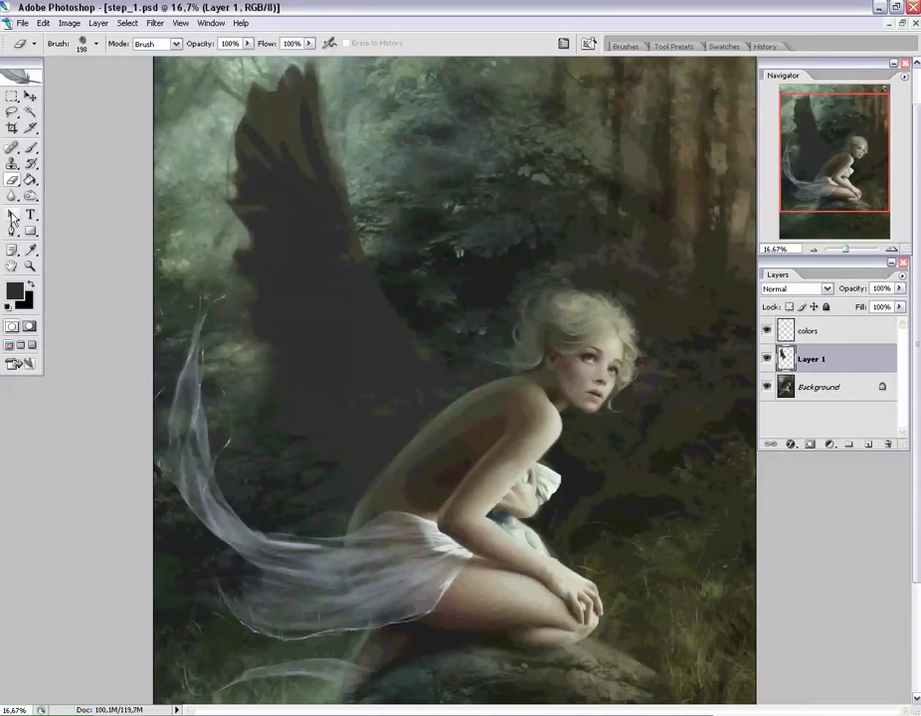
{"action": "left_click", "coordinate": [31, 252]}
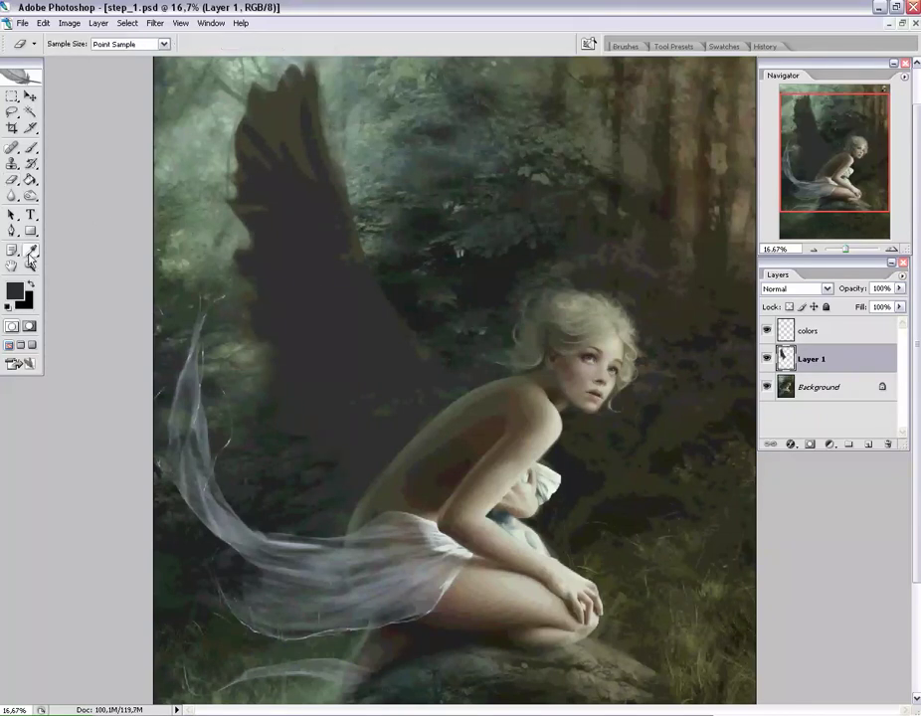
On a new Layer 2, paint lighter grey-green feather strokes down the wing.
{"action": "left_click", "coordinate": [32, 147]}
{"action": "left_click", "coordinate": [867, 444]}
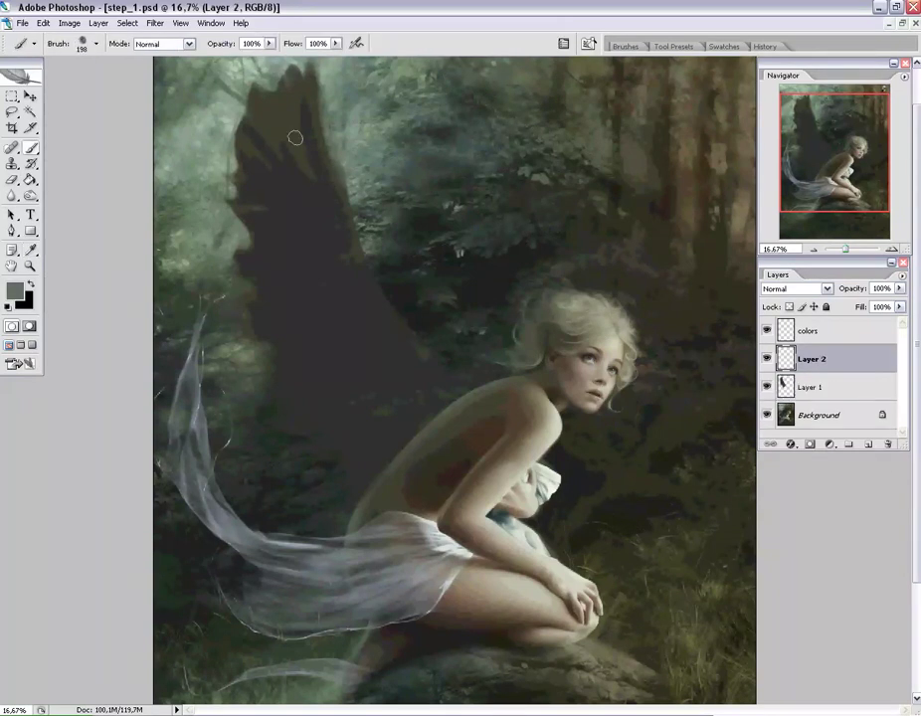
{"action": "left_click_drag", "start_coordinate": [296, 137], "coordinate": [314, 197]}
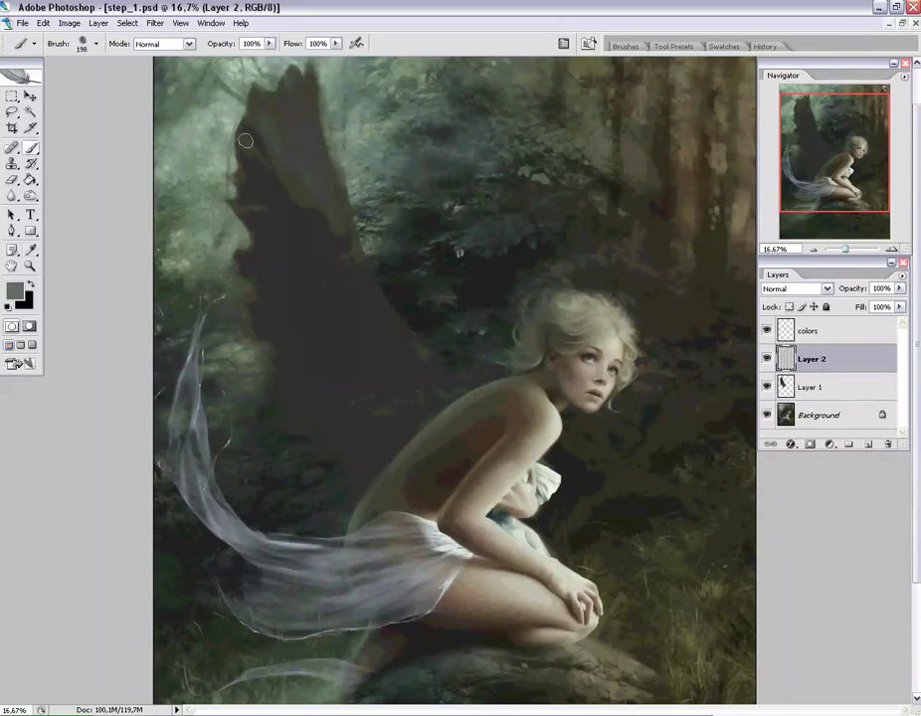
{"action": "mouse_move", "coordinate": [246, 142]}
{"action": "left_mouse_down"}
{"action": "mouse_move", "coordinate": [312, 210]}
{"action": "mouse_move", "coordinate": [294, 234]}
{"action": "mouse_move", "coordinate": [325, 324]}
{"action": "mouse_move", "coordinate": [374, 356]}
{"action": "mouse_move", "coordinate": [392, 441]}
{"action": "left_mouse_up"}
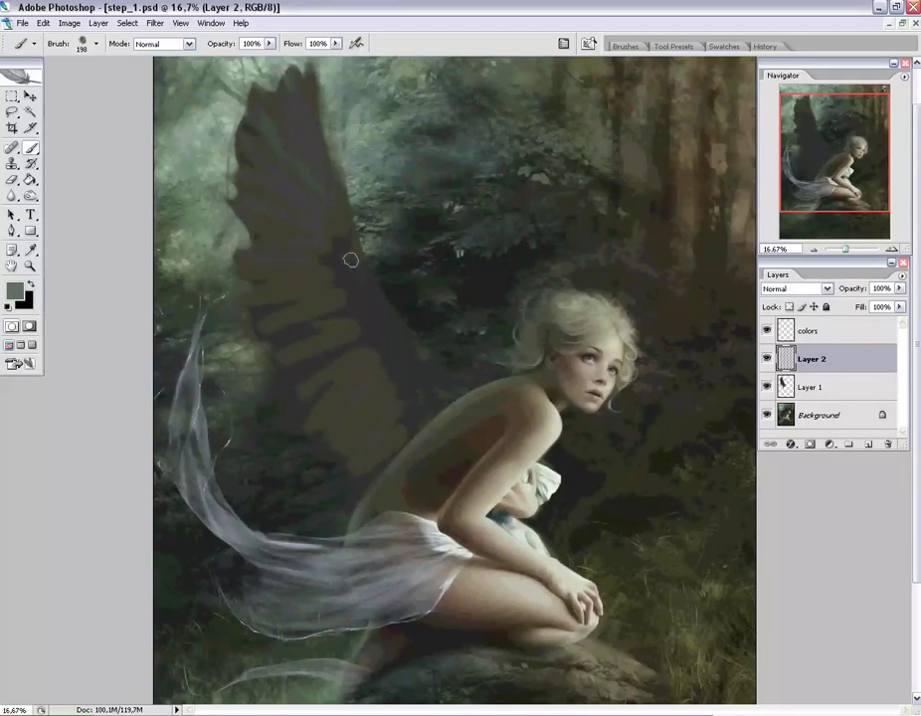
{"action": "left_click_drag", "start_coordinate": [310, 99], "coordinate": [336, 236]}
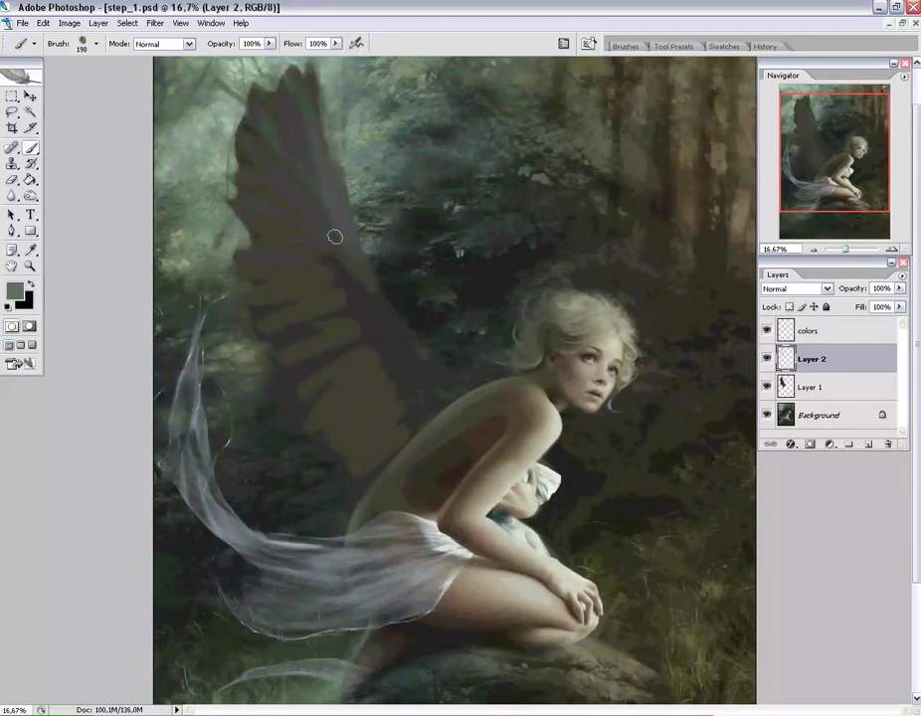
{"action": "mouse_move", "coordinate": [370, 284]}
{"action": "left_mouse_down"}
{"action": "mouse_move", "coordinate": [341, 312]}
{"action": "mouse_move", "coordinate": [351, 374]}
{"action": "mouse_move", "coordinate": [434, 400]}
{"action": "mouse_move", "coordinate": [390, 323]}
{"action": "mouse_move", "coordinate": [453, 391]}
{"action": "mouse_move", "coordinate": [438, 368]}
{"action": "mouse_move", "coordinate": [401, 436]}
{"action": "mouse_move", "coordinate": [368, 388]}
{"action": "mouse_move", "coordinate": [368, 305]}
{"action": "mouse_move", "coordinate": [340, 257]}
{"action": "mouse_move", "coordinate": [358, 241]}
{"action": "mouse_move", "coordinate": [348, 270]}
{"action": "left_mouse_up"}
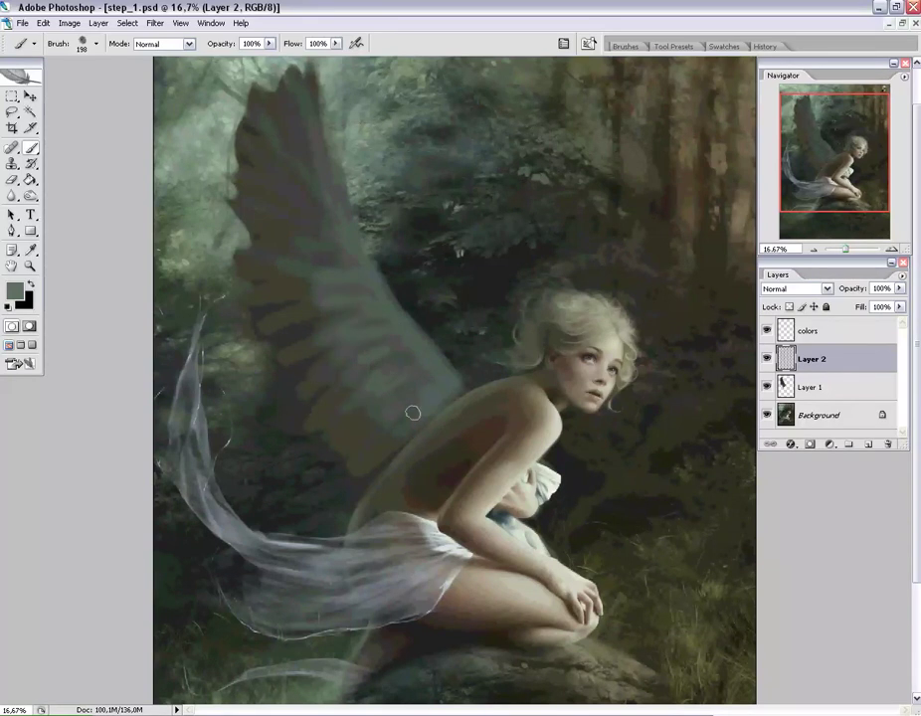
Sample the white cloth's pale tone and brush highlights along the upper wing.
{"action": "left_click", "coordinate": [31, 249]}
{"action": "left_click", "coordinate": [547, 487]}
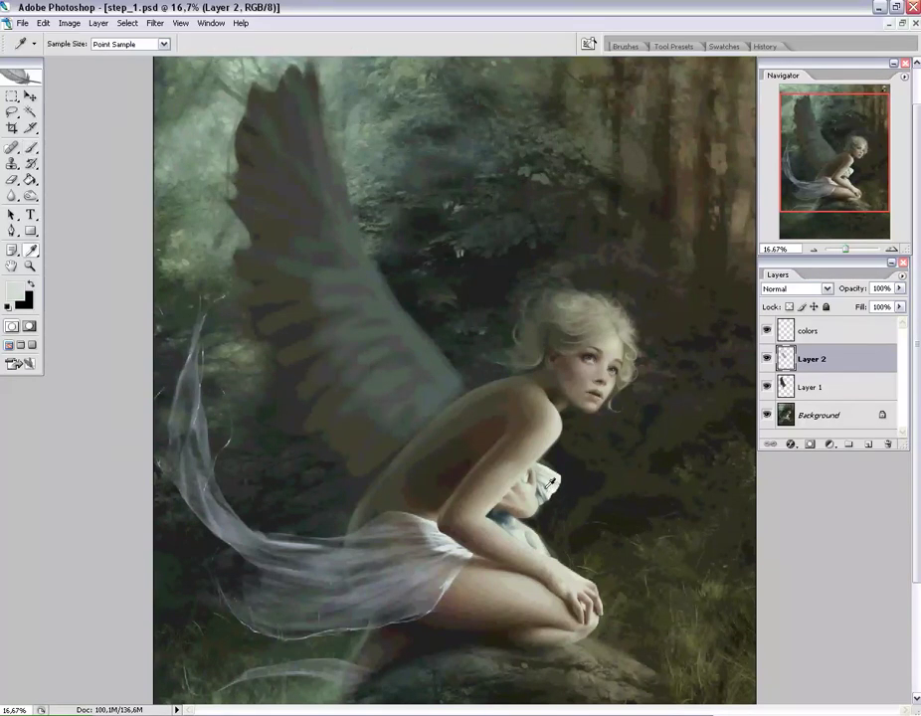
{"action": "key", "text": "b"}
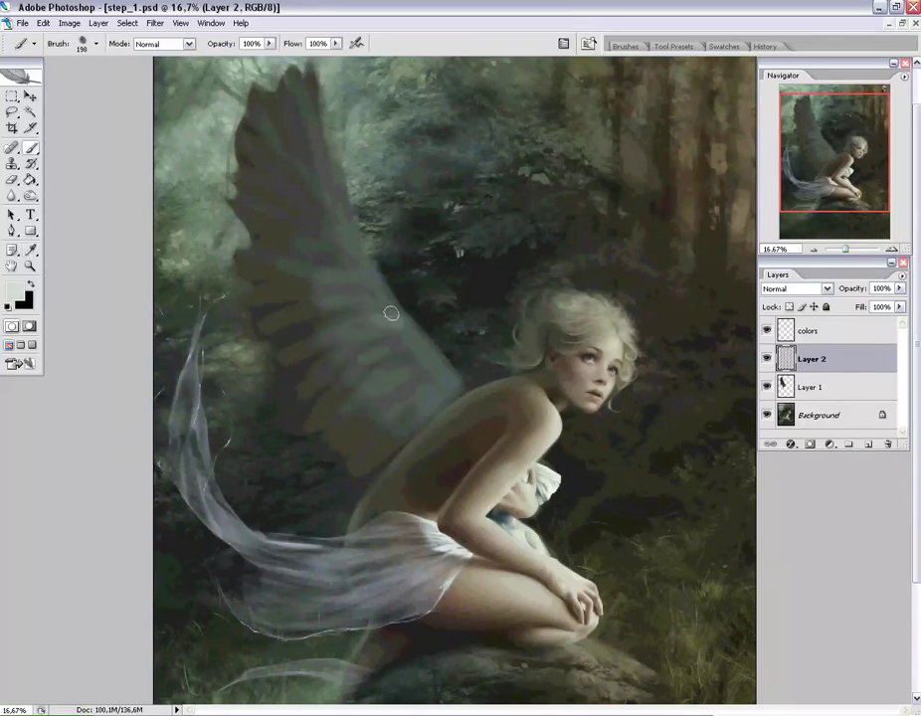
{"action": "mouse_move", "coordinate": [430, 364]}
{"action": "left_mouse_down"}
{"action": "mouse_move", "coordinate": [343, 249]}
{"action": "mouse_move", "coordinate": [317, 186]}
{"action": "mouse_move", "coordinate": [243, 185]}
{"action": "mouse_move", "coordinate": [347, 269]}
{"action": "mouse_move", "coordinate": [343, 244]}
{"action": "mouse_move", "coordinate": [302, 268]}
{"action": "mouse_move", "coordinate": [331, 334]}
{"action": "mouse_move", "coordinate": [428, 372]}
{"action": "mouse_move", "coordinate": [407, 434]}
{"action": "left_mouse_up"}
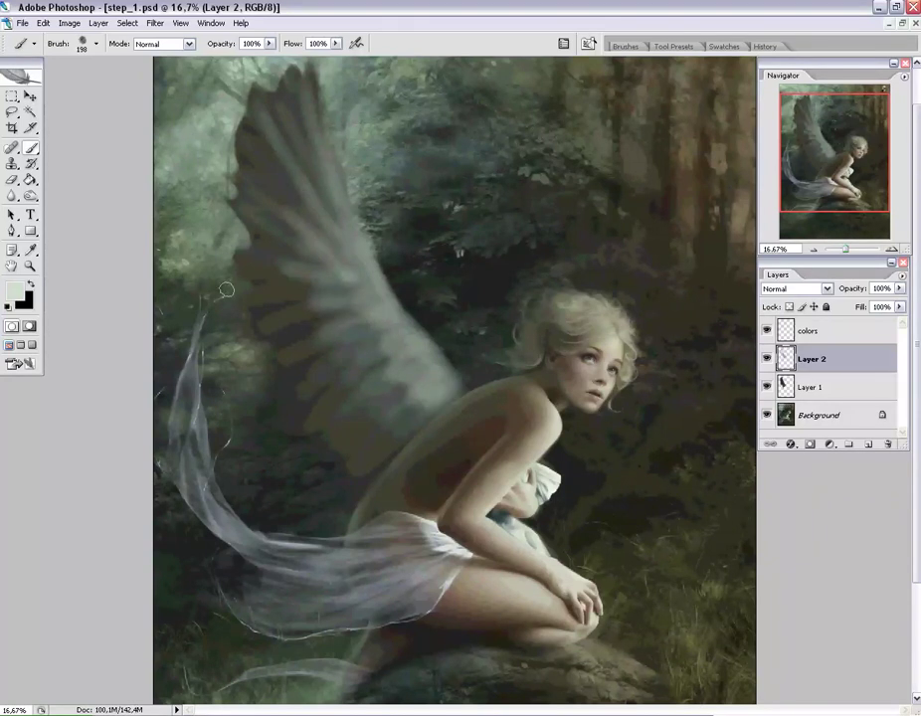
Sample a dark colour and lower its brightness to 12% (1e1e18).
{"action": "key", "text": "i"}
{"action": "left_click", "coordinate": [298, 315]}
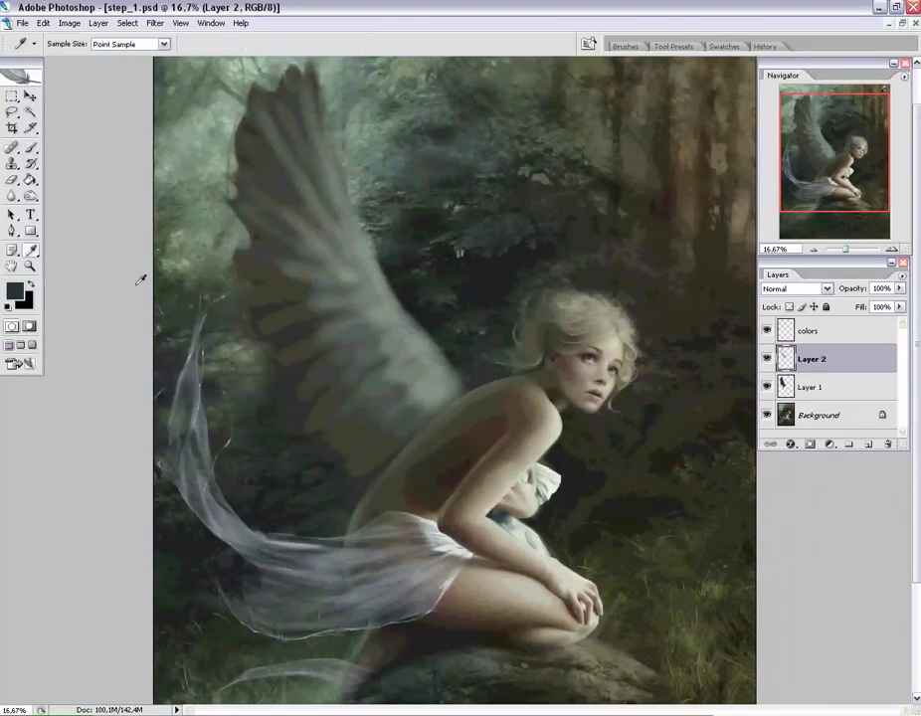
{"action": "left_click", "coordinate": [14, 289]}
{"action": "left_click_drag", "start_coordinate": [503, 333], "coordinate": [489, 355]}
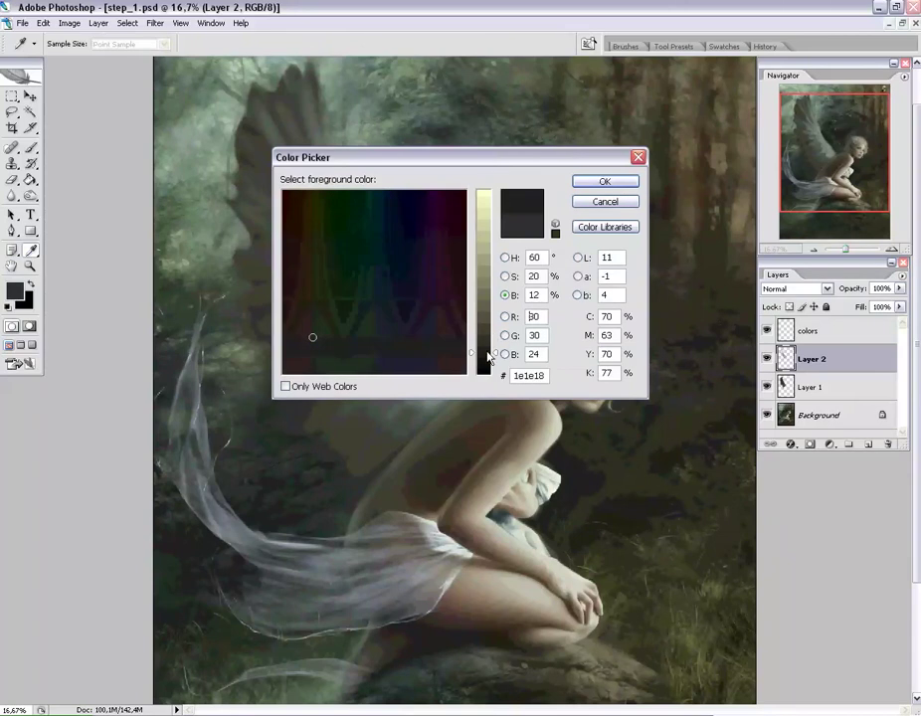
{"action": "left_click", "coordinate": [582, 183]}
Brush near-black strokes over the lower-left and middle wing.
{"action": "left_click", "coordinate": [32, 150]}
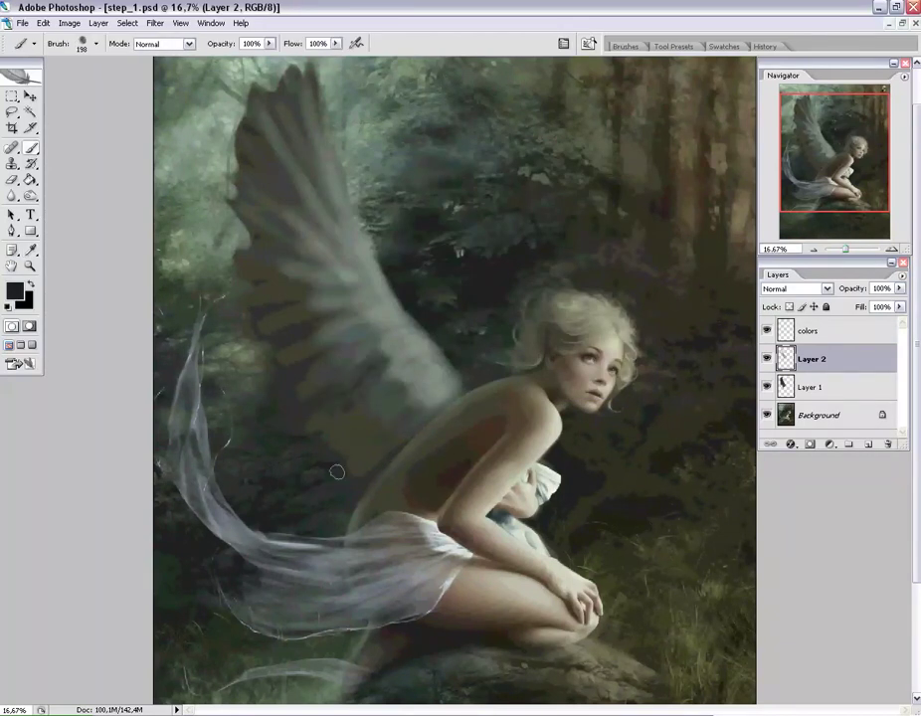
{"action": "mouse_move", "coordinate": [336, 472]}
{"action": "left_mouse_down"}
{"action": "mouse_move", "coordinate": [241, 238]}
{"action": "mouse_move", "coordinate": [315, 212]}
{"action": "mouse_move", "coordinate": [303, 128]}
{"action": "mouse_move", "coordinate": [330, 216]}
{"action": "mouse_move", "coordinate": [313, 251]}
{"action": "mouse_move", "coordinate": [311, 243]}
{"action": "left_mouse_up"}
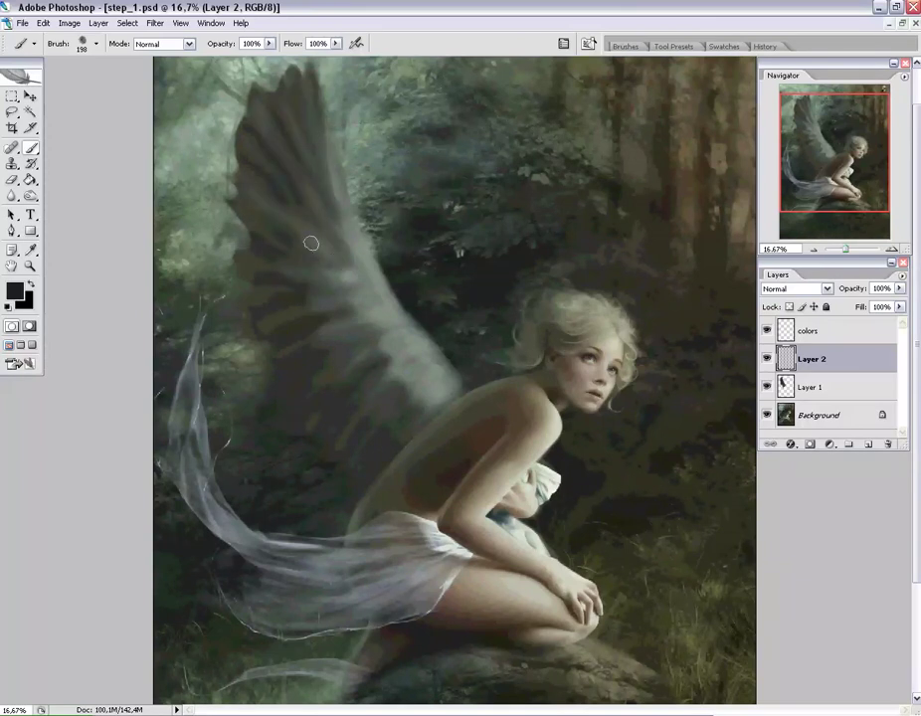
{"action": "left_click_drag", "start_coordinate": [375, 325], "coordinate": [356, 479]}
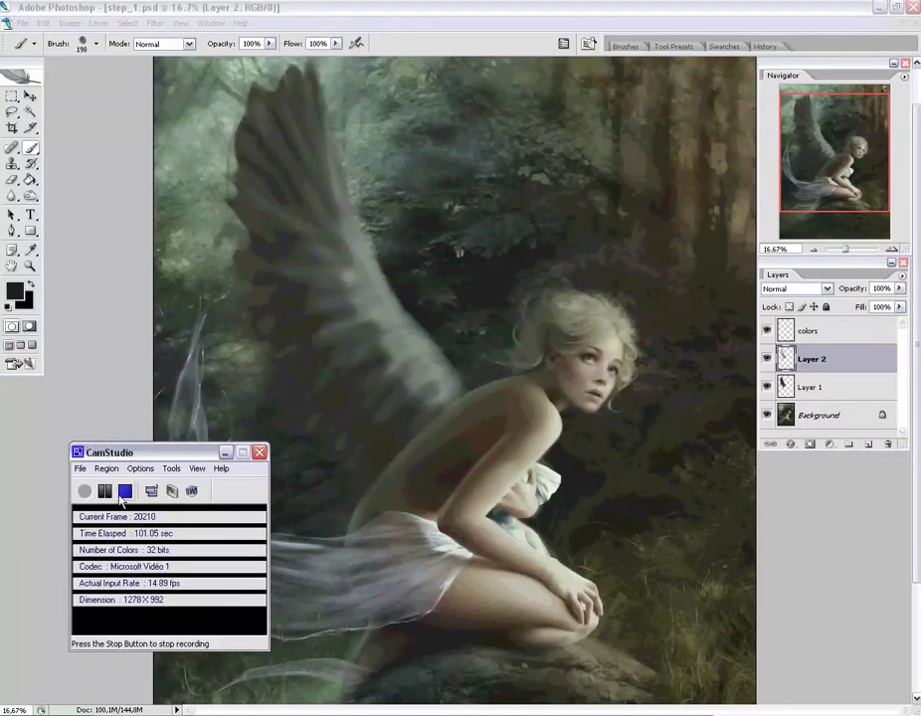
Repaint the middle, lower and upper wing feathers darker and smoother on Layer 37.
{"action": "left_click", "coordinate": [126, 491]}
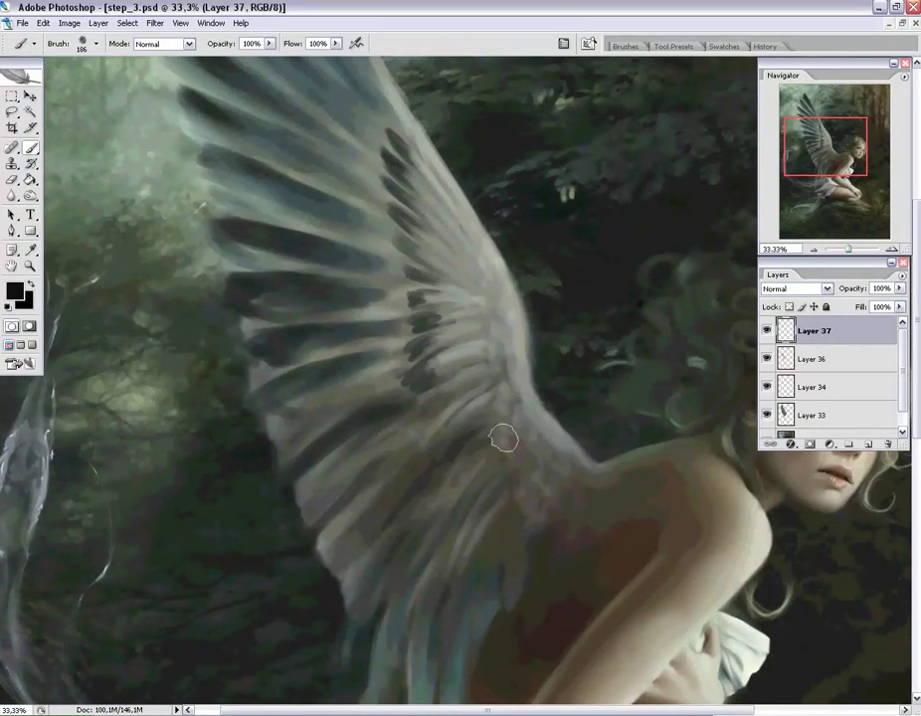
{"action": "left_click_drag", "start_coordinate": [438, 518], "coordinate": [504, 478]}
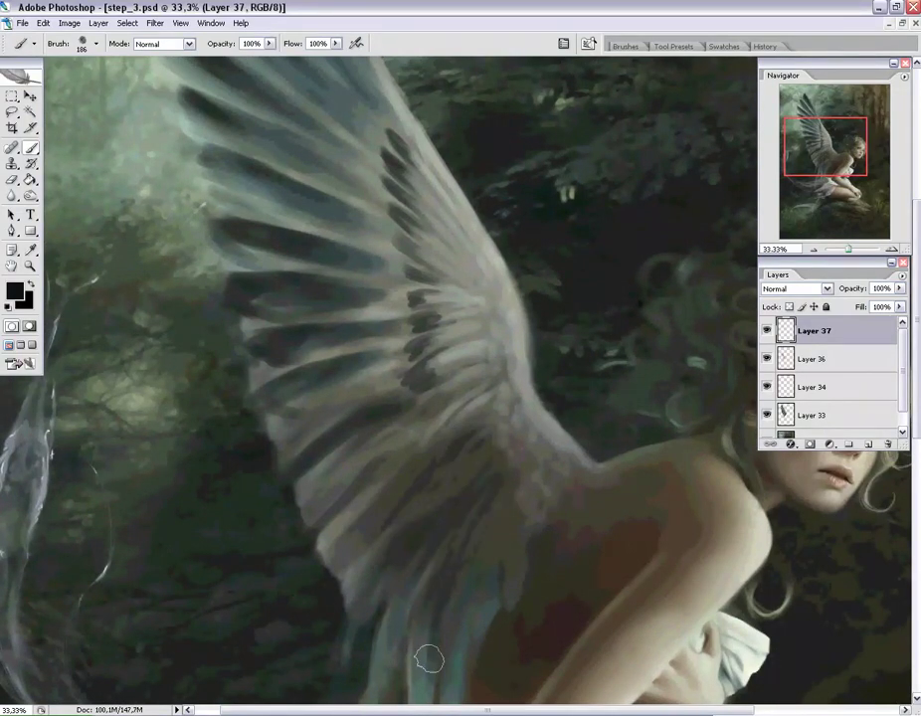
{"action": "mouse_move", "coordinate": [429, 659]}
{"action": "left_mouse_down"}
{"action": "mouse_move", "coordinate": [457, 602]}
{"action": "mouse_move", "coordinate": [470, 632]}
{"action": "mouse_move", "coordinate": [497, 640]}
{"action": "left_mouse_up"}
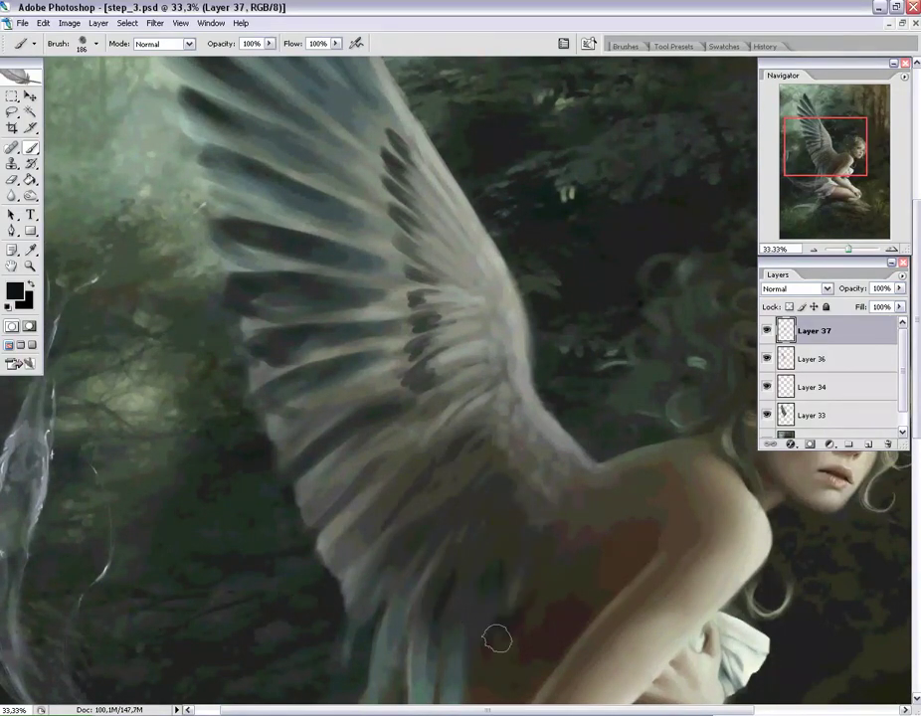
{"action": "mouse_move", "coordinate": [520, 532]}
{"action": "left_mouse_down"}
{"action": "mouse_move", "coordinate": [471, 491]}
{"action": "mouse_move", "coordinate": [391, 502]}
{"action": "mouse_move", "coordinate": [474, 392]}
{"action": "mouse_move", "coordinate": [358, 451]}
{"action": "mouse_move", "coordinate": [364, 491]}
{"action": "mouse_move", "coordinate": [286, 420]}
{"action": "mouse_move", "coordinate": [330, 332]}
{"action": "mouse_move", "coordinate": [292, 247]}
{"action": "mouse_move", "coordinate": [370, 239]}
{"action": "mouse_move", "coordinate": [366, 226]}
{"action": "mouse_move", "coordinate": [222, 119]}
{"action": "mouse_move", "coordinate": [289, 121]}
{"action": "mouse_move", "coordinate": [224, 77]}
{"action": "mouse_move", "coordinate": [295, 137]}
{"action": "left_mouse_up"}
{"action": "left_click_drag", "start_coordinate": [772, 187], "coordinate": [772, 161]}
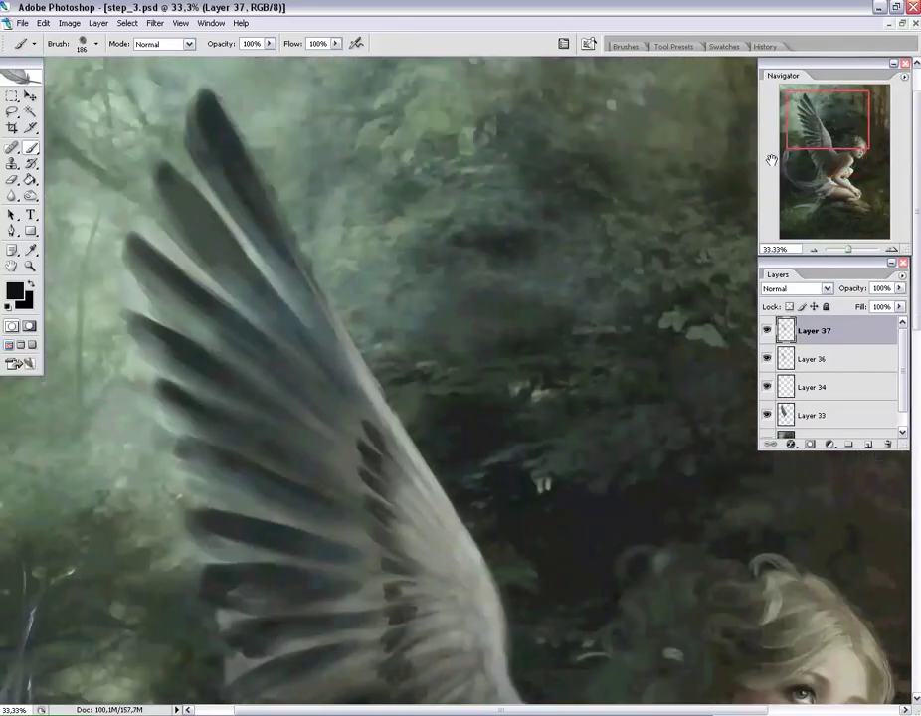
{"action": "mouse_move", "coordinate": [247, 303]}
{"action": "left_mouse_down"}
{"action": "mouse_move", "coordinate": [343, 382]}
{"action": "mouse_move", "coordinate": [397, 470]}
{"action": "mouse_move", "coordinate": [283, 406]}
{"action": "mouse_move", "coordinate": [382, 516]}
{"action": "mouse_move", "coordinate": [418, 582]}
{"action": "left_mouse_up"}
{"action": "left_click_drag", "start_coordinate": [836, 146], "coordinate": [835, 174]}
{"action": "mouse_move", "coordinate": [249, 160]}
{"action": "left_mouse_down"}
{"action": "mouse_move", "coordinate": [308, 179]}
{"action": "mouse_move", "coordinate": [209, 204]}
{"action": "mouse_move", "coordinate": [318, 239]}
{"action": "left_mouse_up"}
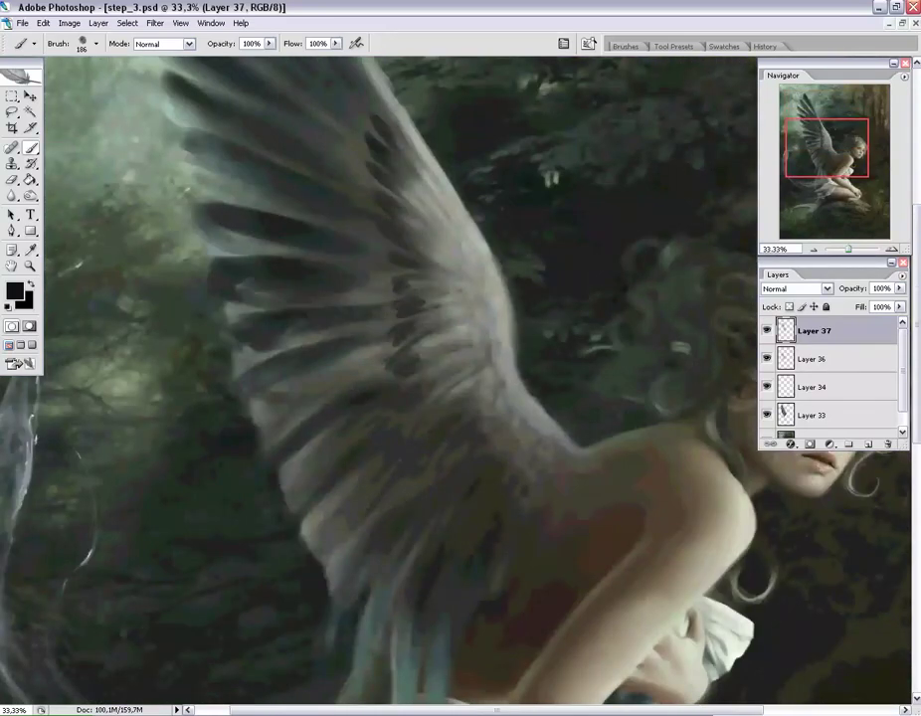
{"action": "mouse_move", "coordinate": [228, 249]}
{"action": "left_mouse_down"}
{"action": "mouse_move", "coordinate": [443, 362]}
{"action": "mouse_move", "coordinate": [391, 475]}
{"action": "mouse_move", "coordinate": [401, 609]}
{"action": "mouse_move", "coordinate": [489, 460]}
{"action": "mouse_move", "coordinate": [331, 399]}
{"action": "mouse_move", "coordinate": [269, 319]}
{"action": "mouse_move", "coordinate": [329, 247]}
{"action": "mouse_move", "coordinate": [341, 176]}
{"action": "mouse_move", "coordinate": [461, 329]}
{"action": "mouse_move", "coordinate": [416, 440]}
{"action": "mouse_move", "coordinate": [452, 621]}
{"action": "mouse_move", "coordinate": [350, 577]}
{"action": "left_mouse_up"}
Shrink the brush to 83 px and lighten the upper feathers.
{"action": "right_click", "coordinate": [421, 366]}
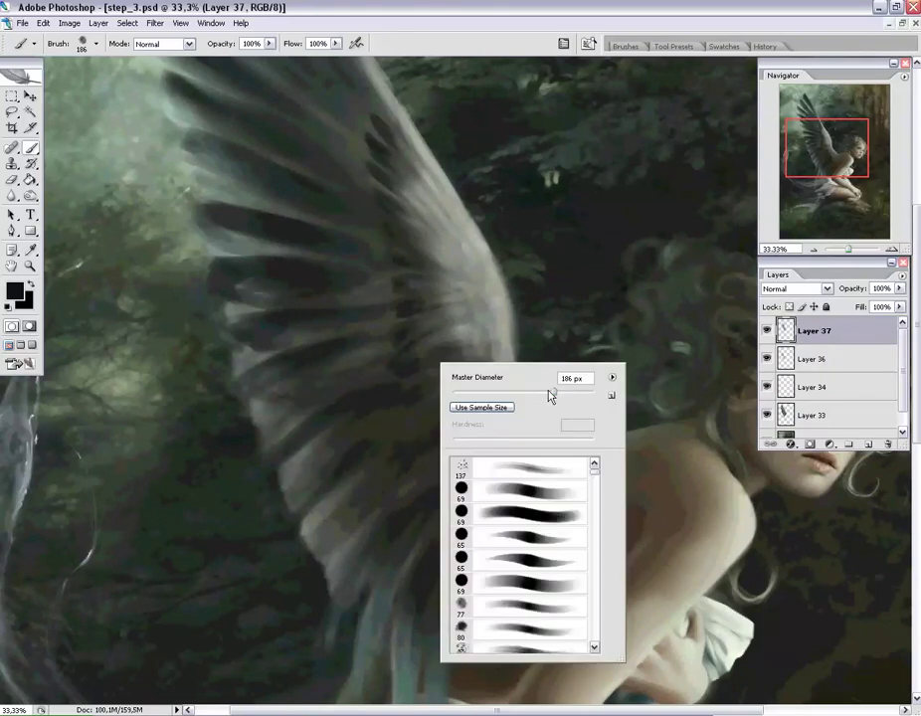
{"action": "left_click_drag", "start_coordinate": [551, 393], "coordinate": [497, 393]}
{"action": "key", "text": "Return"}
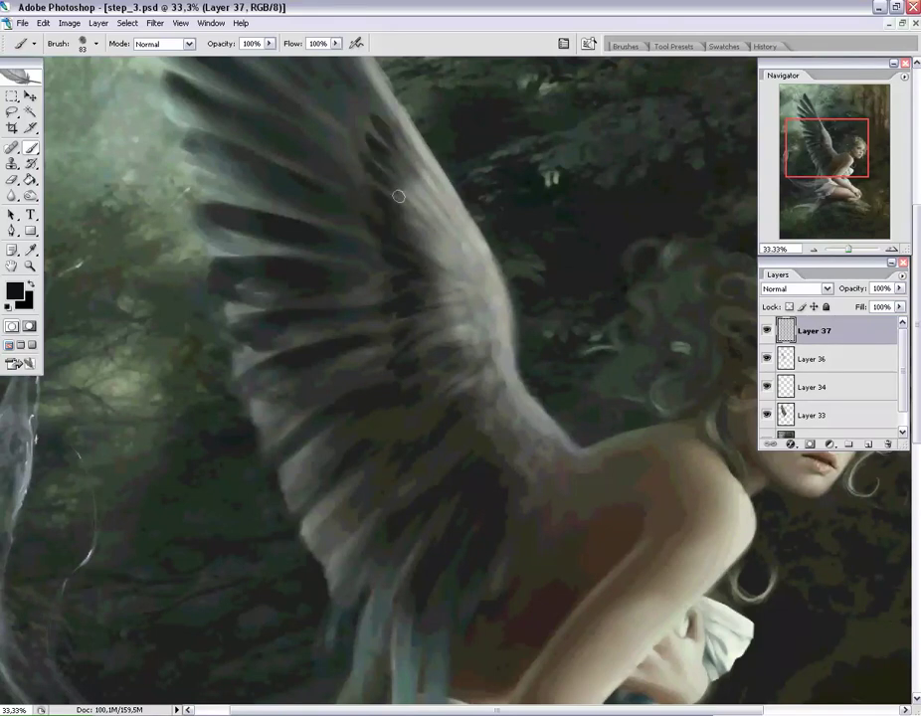
{"action": "mouse_move", "coordinate": [400, 190]}
{"action": "left_mouse_down"}
{"action": "mouse_move", "coordinate": [366, 123]}
{"action": "mouse_move", "coordinate": [405, 175]}
{"action": "left_mouse_up"}
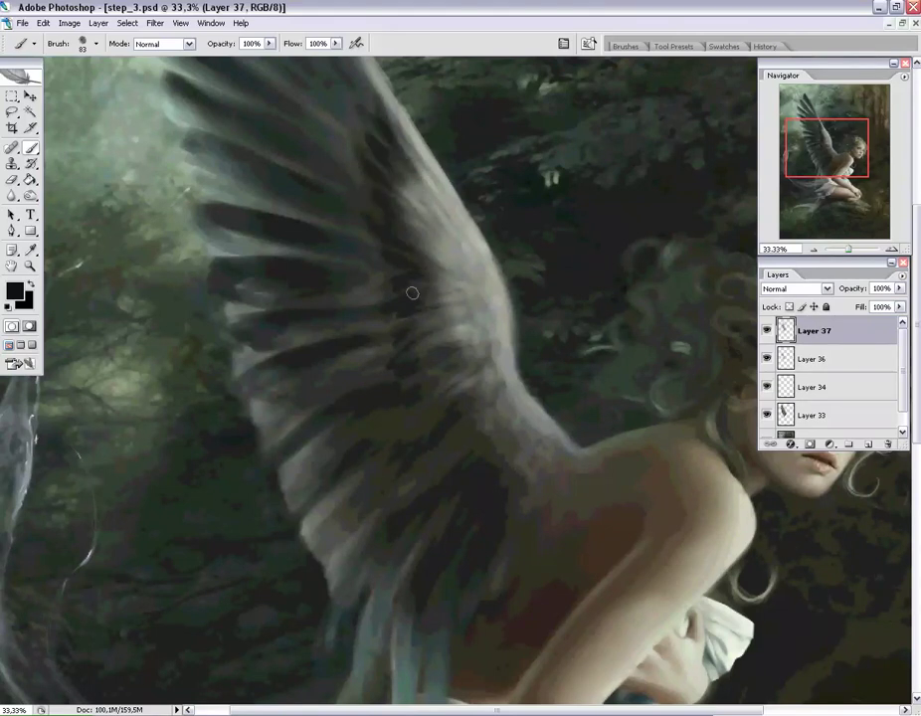
Sample the wing's grey and brush lighter strokes across the upper wing feathers.
{"action": "left_click", "coordinate": [31, 252]}
{"action": "left_click", "coordinate": [304, 147]}
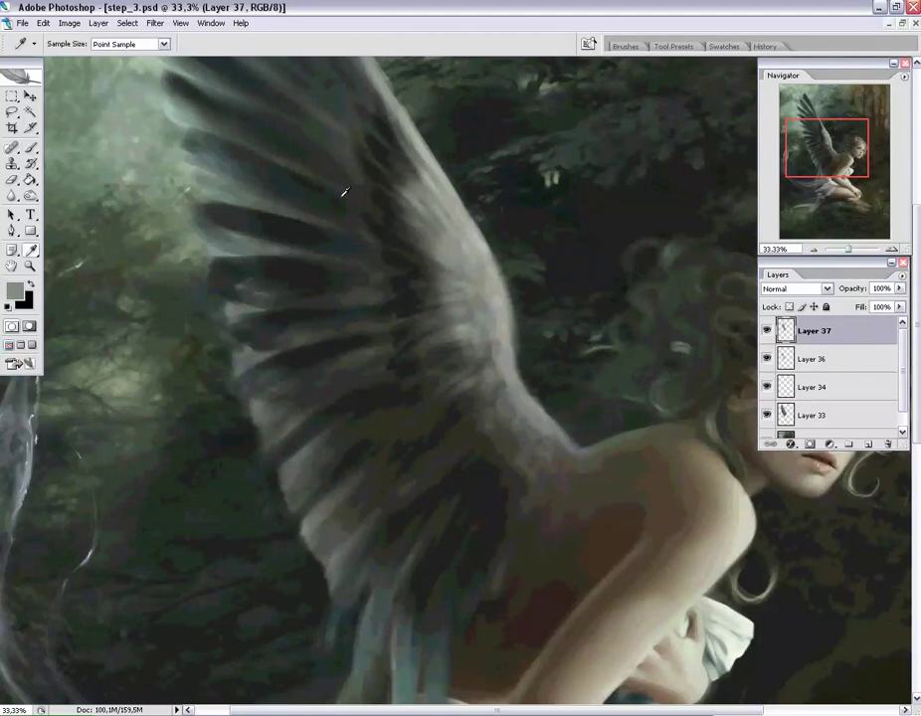
{"action": "left_click", "coordinate": [31, 147]}
{"action": "left_click_drag", "start_coordinate": [374, 217], "coordinate": [428, 266]}
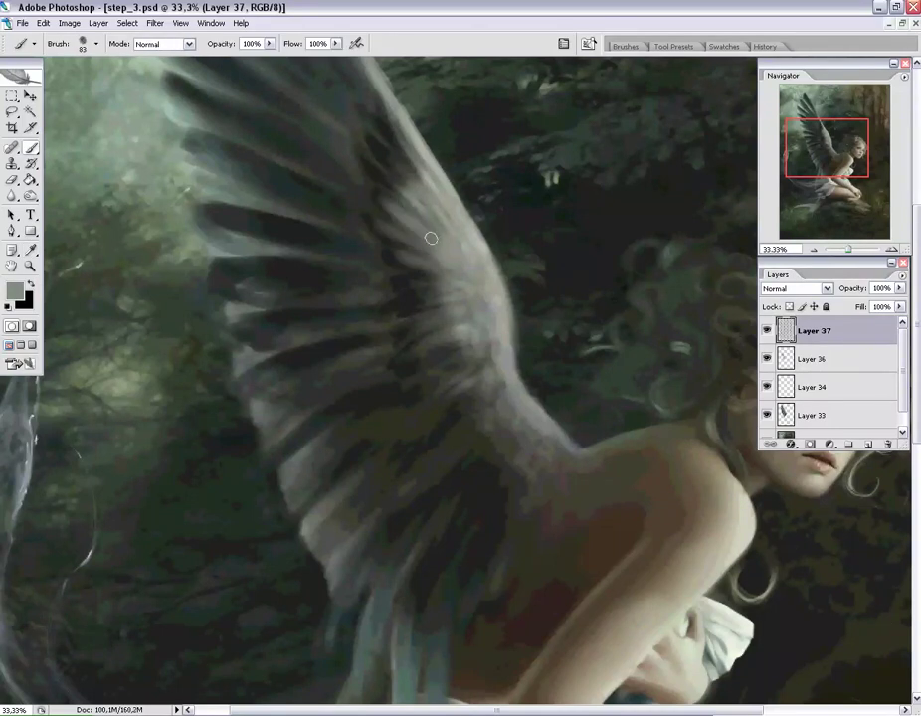
{"action": "mouse_move", "coordinate": [422, 206]}
{"action": "left_mouse_down"}
{"action": "mouse_move", "coordinate": [394, 167]}
{"action": "mouse_move", "coordinate": [433, 189]}
{"action": "left_mouse_up"}
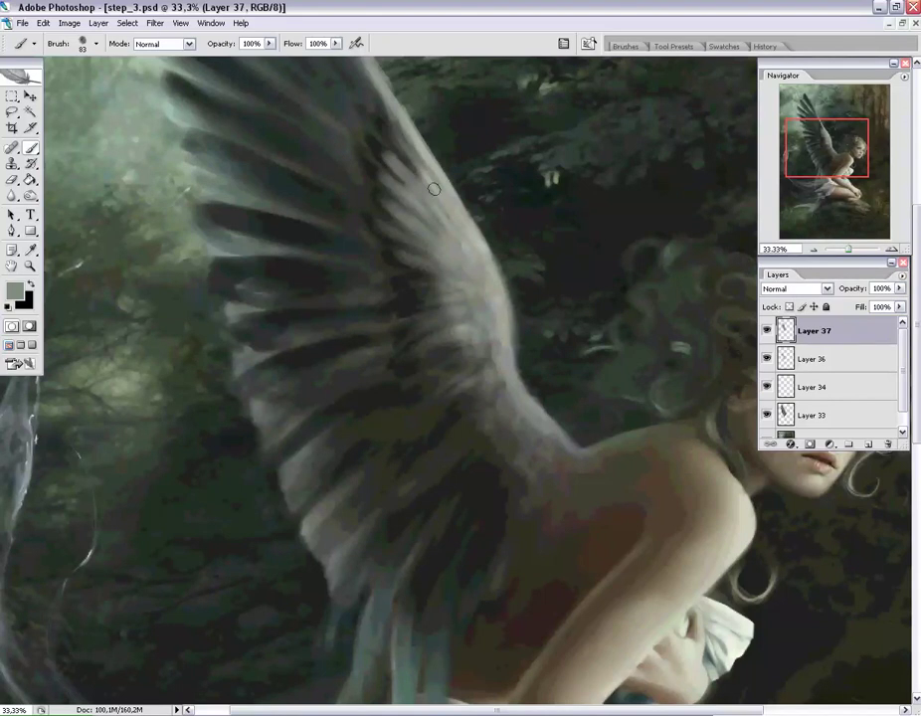
{"action": "mouse_move", "coordinate": [445, 279]}
{"action": "left_mouse_down"}
{"action": "mouse_move", "coordinate": [452, 289]}
{"action": "mouse_move", "coordinate": [441, 303]}
{"action": "mouse_move", "coordinate": [458, 323]}
{"action": "left_mouse_up"}
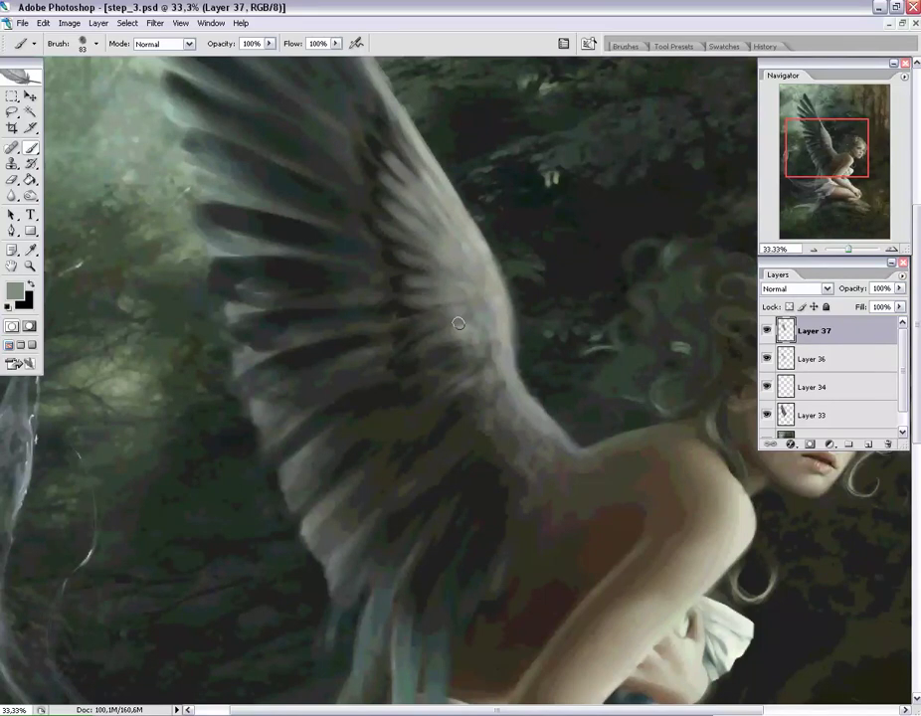
{"action": "mouse_move", "coordinate": [327, 282]}
{"action": "left_mouse_down"}
{"action": "mouse_move", "coordinate": [276, 270]}
{"action": "mouse_move", "coordinate": [351, 294]}
{"action": "mouse_move", "coordinate": [387, 322]}
{"action": "mouse_move", "coordinate": [298, 325]}
{"action": "left_mouse_up"}
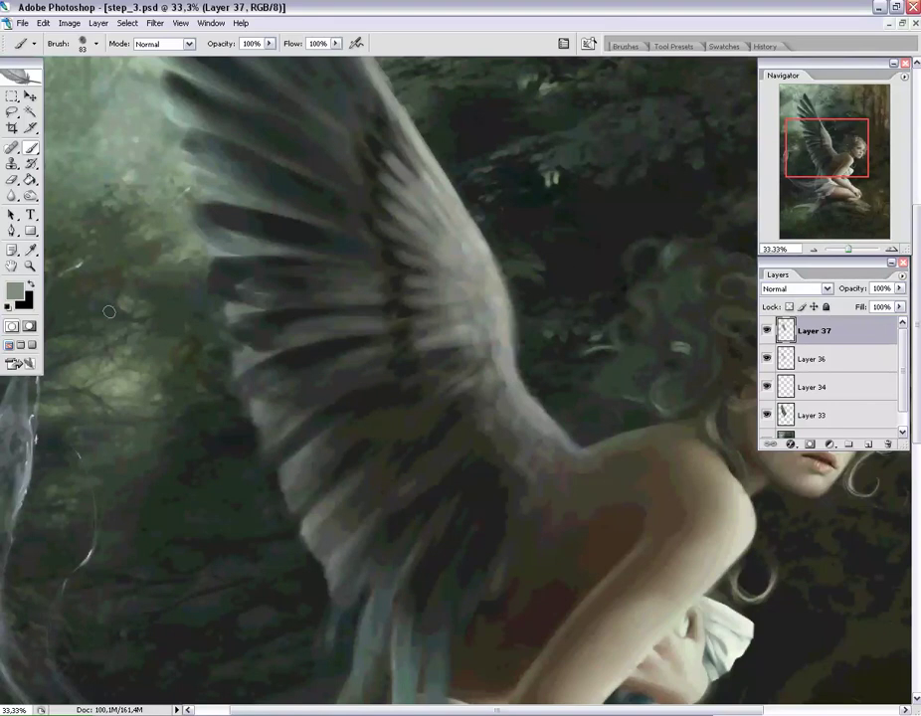
Resample a colour and paint darker strokes across and up the wing's feathers.
{"action": "left_click", "coordinate": [31, 249]}
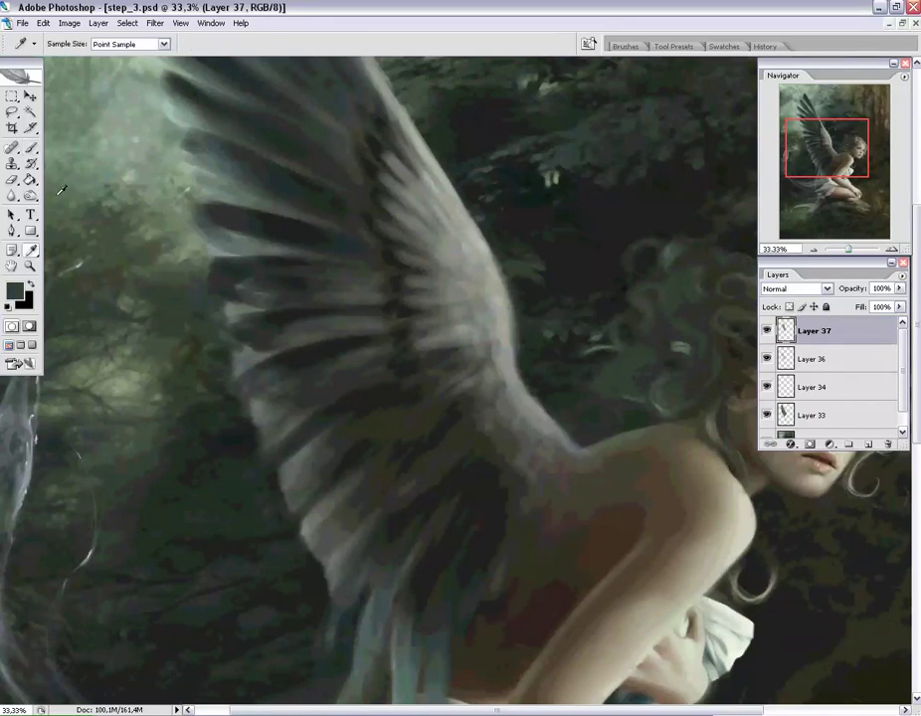
{"action": "key", "text": "b"}
{"action": "left_click_drag", "start_coordinate": [273, 276], "coordinate": [371, 285]}
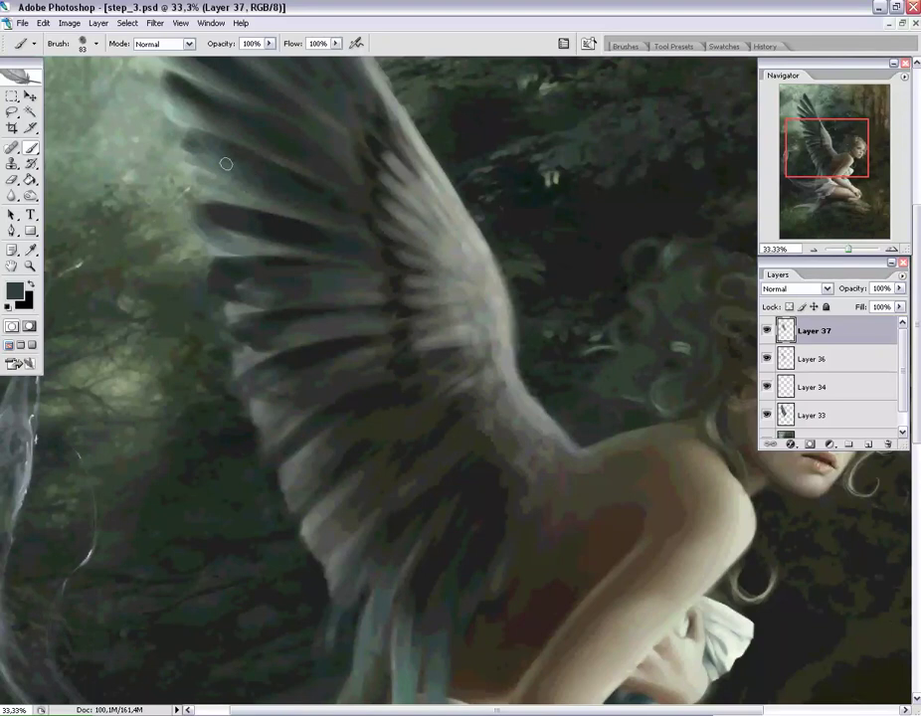
{"action": "left_click_drag", "start_coordinate": [338, 153], "coordinate": [330, 127]}
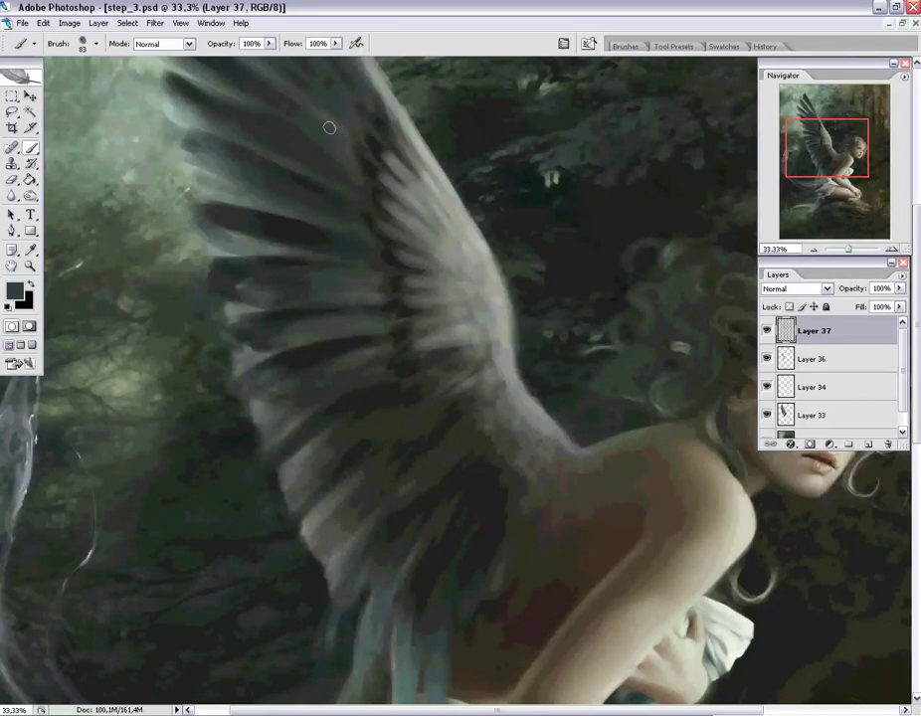
{"action": "left_click_drag", "start_coordinate": [796, 162], "coordinate": [791, 140]}
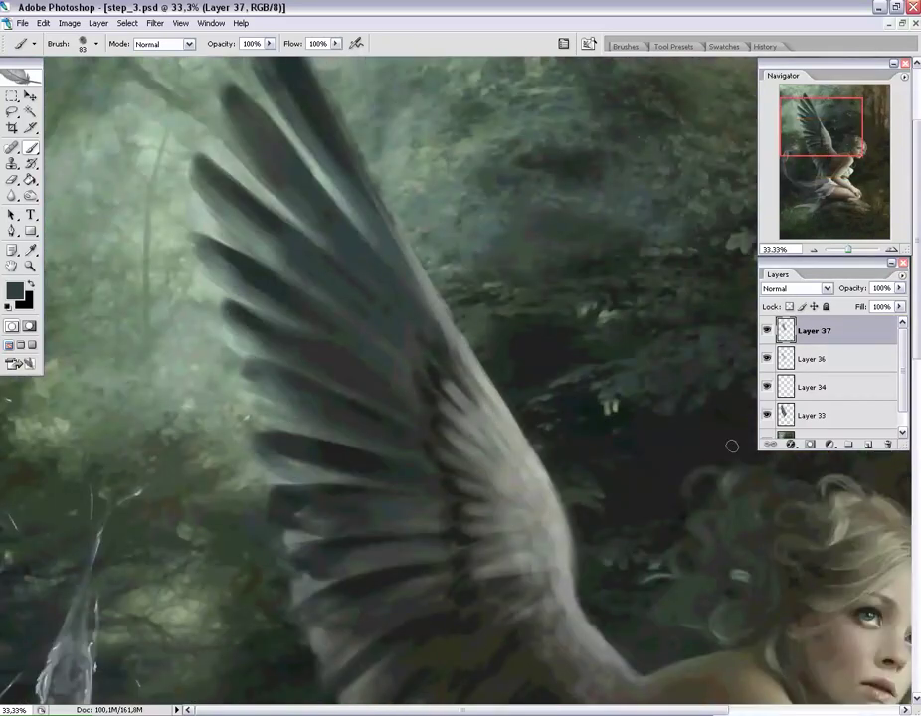
{"action": "left_click_drag", "start_coordinate": [851, 134], "coordinate": [854, 156]}
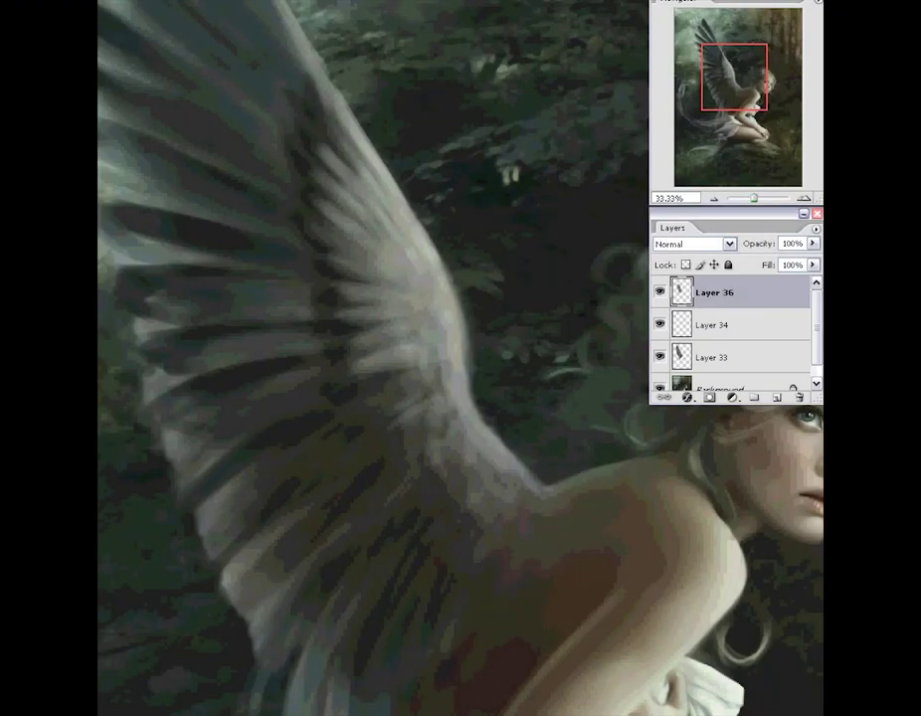
On a new Layer 37, paint faint strokes near the wing's centre.
{"action": "right_click", "coordinate": [406, 221]}
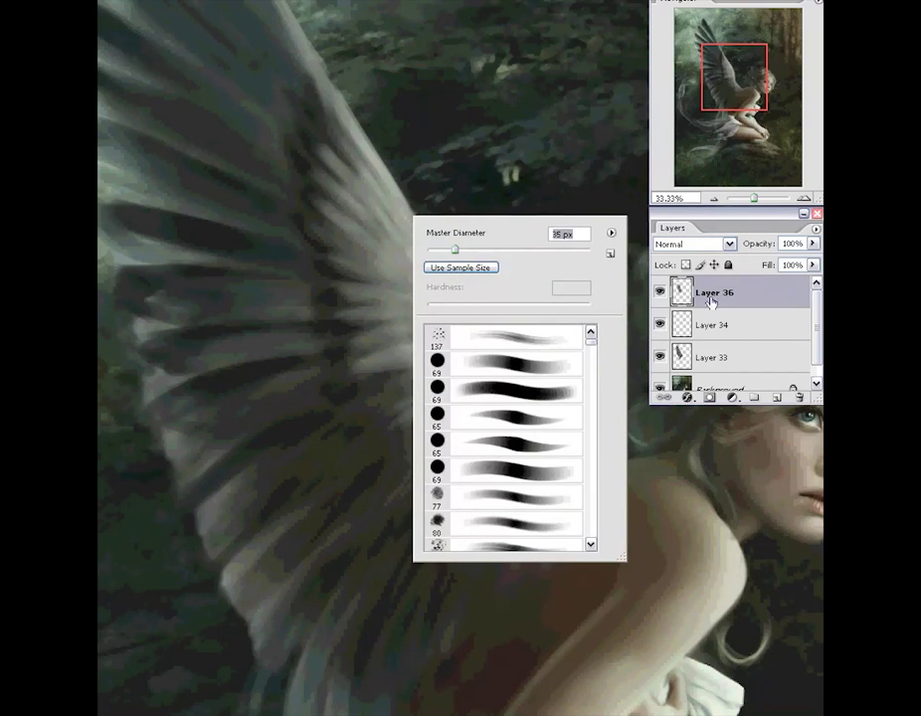
{"action": "left_click", "coordinate": [778, 397]}
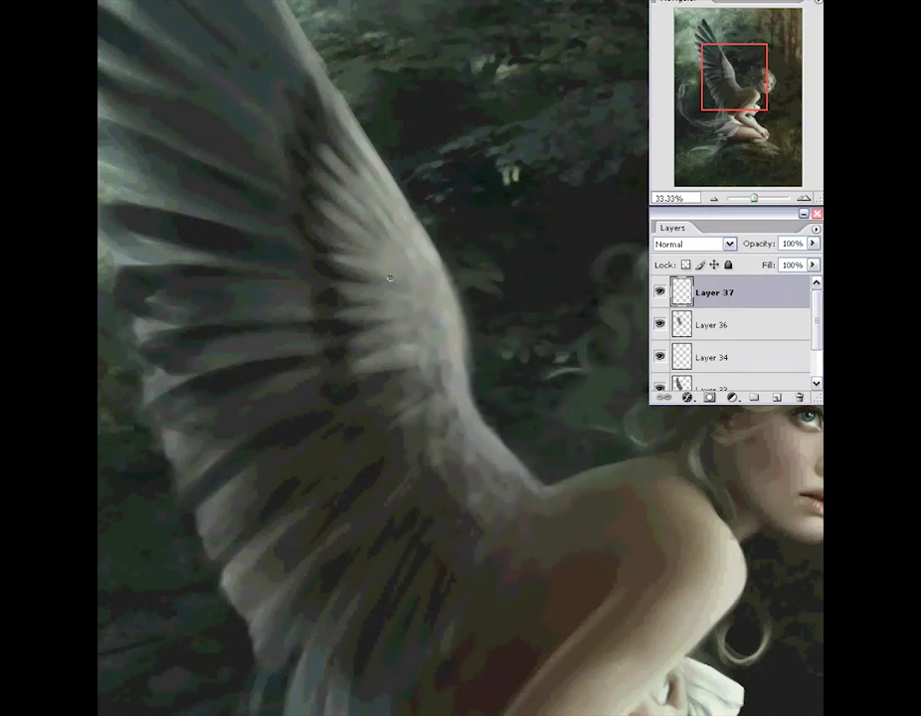
{"action": "left_click_drag", "start_coordinate": [390, 278], "coordinate": [352, 264]}
{"action": "mouse_move", "coordinate": [390, 311]}
{"action": "left_mouse_down"}
{"action": "mouse_move", "coordinate": [343, 314]}
{"action": "mouse_move", "coordinate": [404, 326]}
{"action": "mouse_move", "coordinate": [337, 381]}
{"action": "left_mouse_up"}
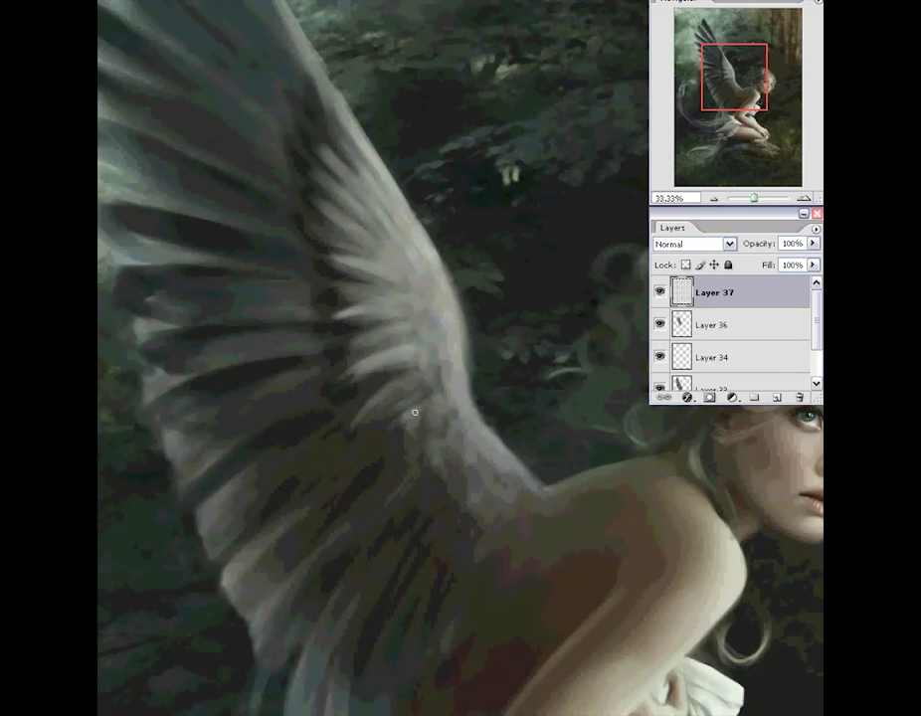
{"action": "left_click_drag", "start_coordinate": [407, 417], "coordinate": [419, 407]}
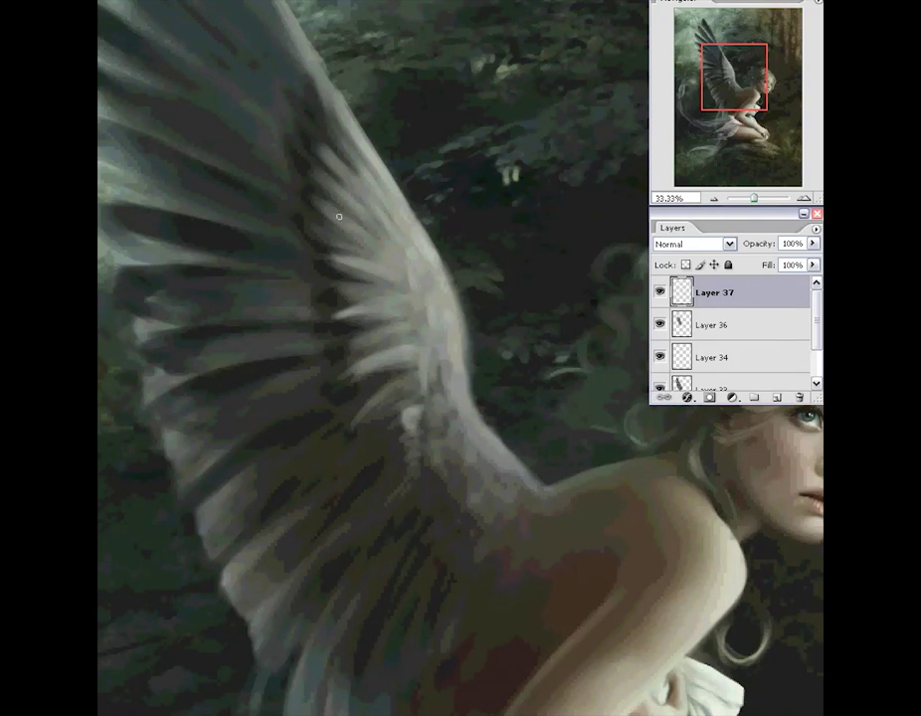
Enlarge the brush and add faint light strokes up and down the wing.
{"action": "right_click", "coordinate": [426, 405]}
{"action": "left_click_drag", "start_coordinate": [464, 413], "coordinate": [507, 418]}
{"action": "left_click", "coordinate": [376, 335]}
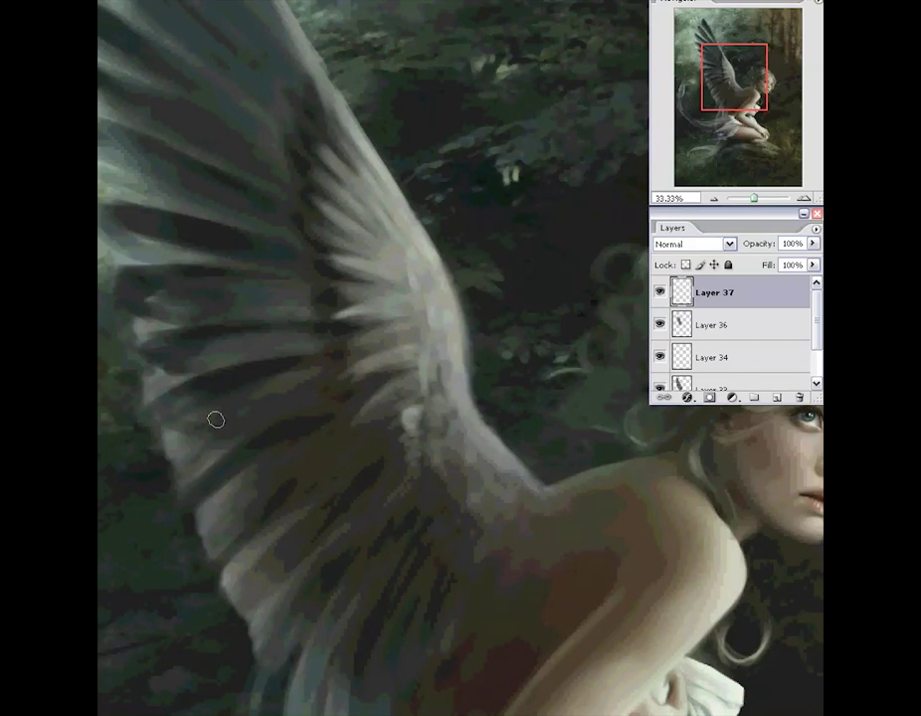
{"action": "mouse_move", "coordinate": [216, 420]}
{"action": "left_mouse_down"}
{"action": "mouse_move", "coordinate": [256, 341]}
{"action": "mouse_move", "coordinate": [299, 311]}
{"action": "left_mouse_up"}
{"action": "mouse_move", "coordinate": [332, 413]}
{"action": "left_mouse_down"}
{"action": "mouse_move", "coordinate": [366, 469]}
{"action": "mouse_move", "coordinate": [323, 586]}
{"action": "mouse_move", "coordinate": [344, 615]}
{"action": "left_mouse_up"}
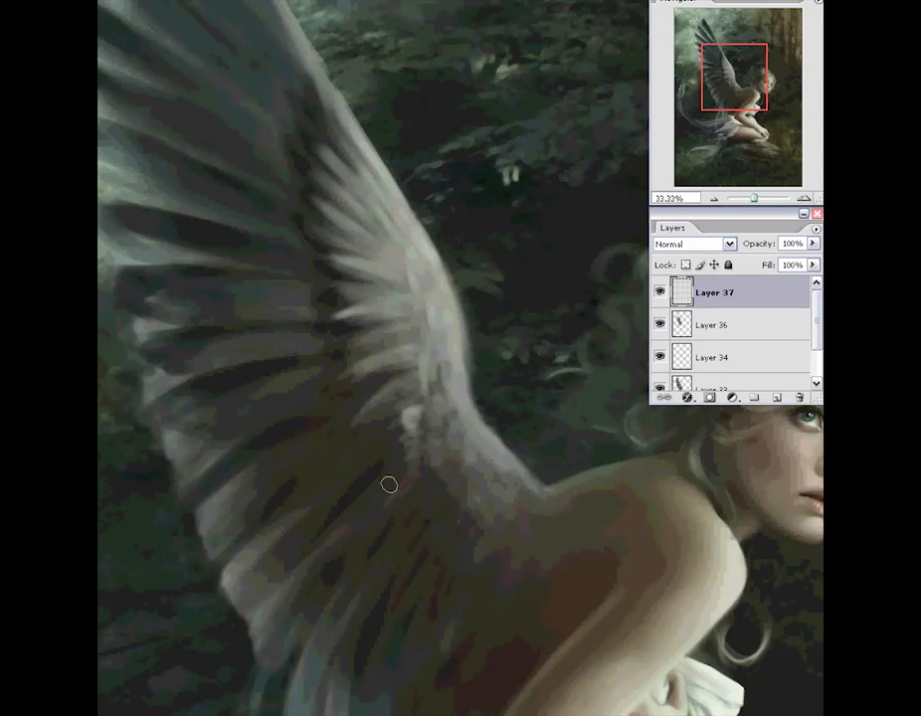
{"action": "left_click_drag", "start_coordinate": [199, 326], "coordinate": [274, 425]}
Add more faint strokes across and up the wing feathers.
{"action": "right_click", "coordinate": [364, 366]}
{"action": "key", "text": "Return"}
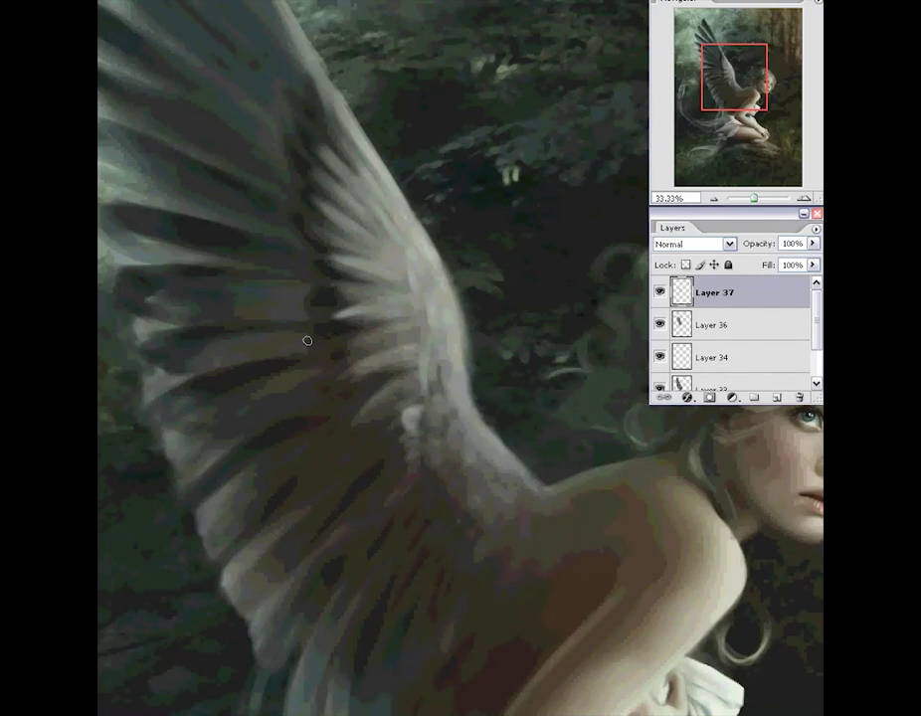
{"action": "left_click_drag", "start_coordinate": [256, 389], "coordinate": [312, 372]}
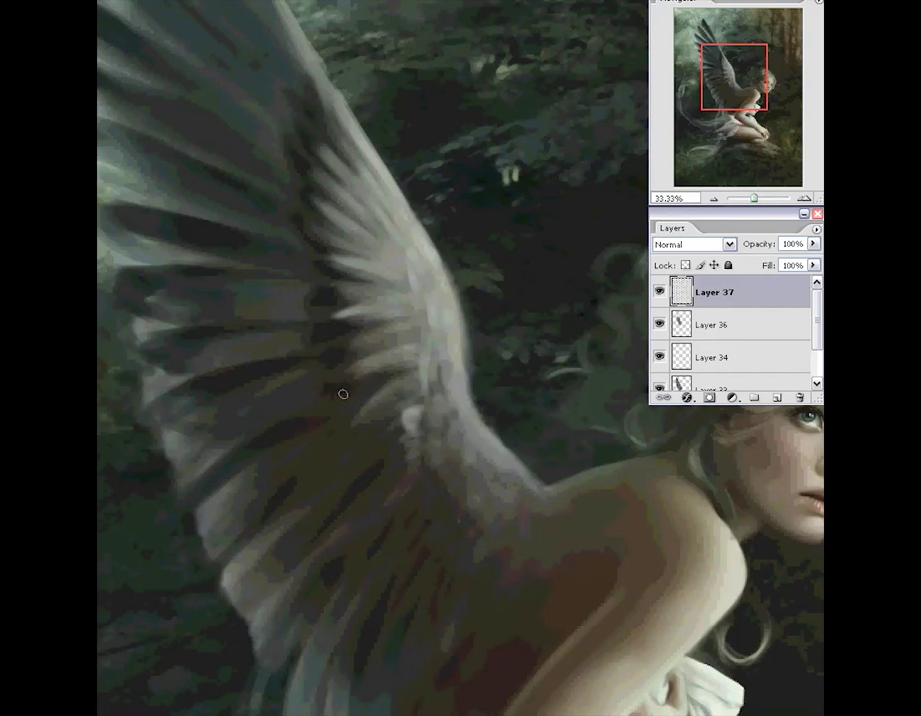
{"action": "left_click_drag", "start_coordinate": [343, 435], "coordinate": [382, 424]}
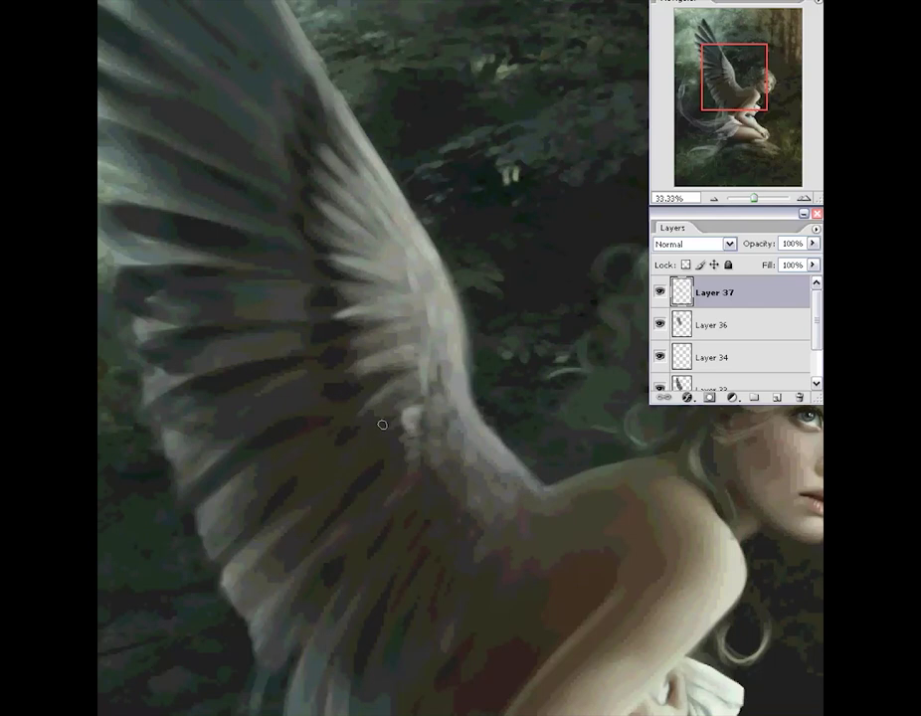
{"action": "mouse_move", "coordinate": [303, 494]}
{"action": "left_mouse_down"}
{"action": "mouse_move", "coordinate": [365, 472]}
{"action": "mouse_move", "coordinate": [306, 539]}
{"action": "left_mouse_up"}
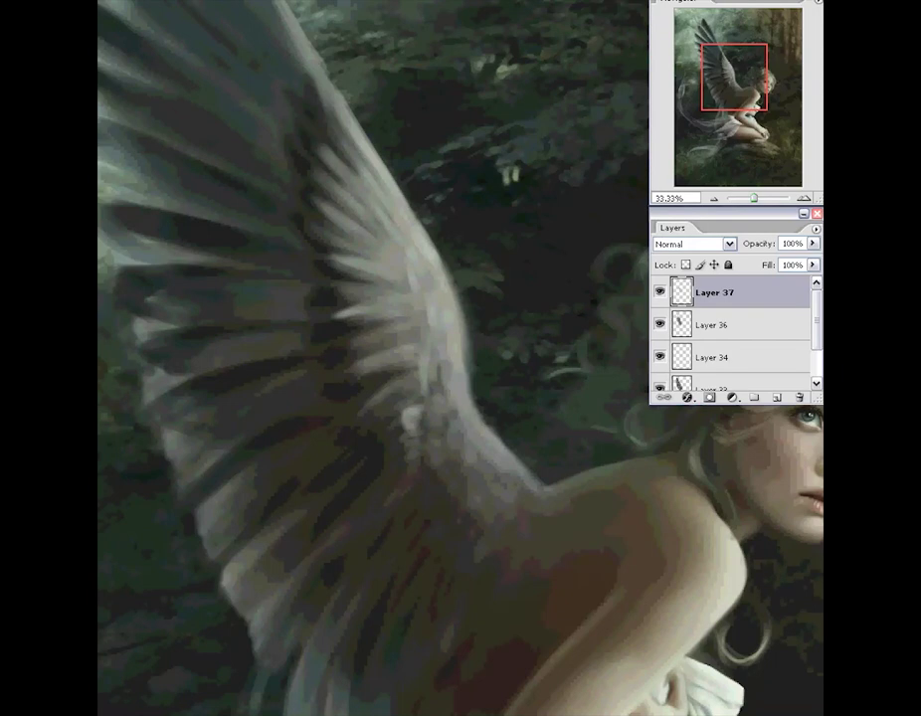
Resize the brush, add faint light marks to left-side feathers, and dismiss a scrollbar menu.
{"action": "right_click", "coordinate": [349, 384]}
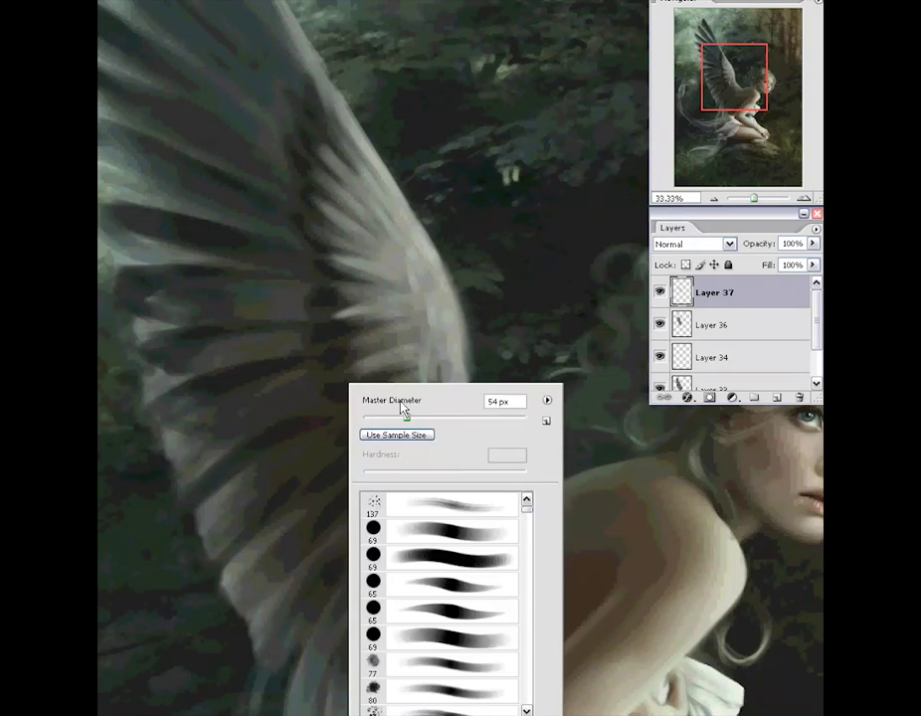
{"action": "left_click", "coordinate": [207, 529]}
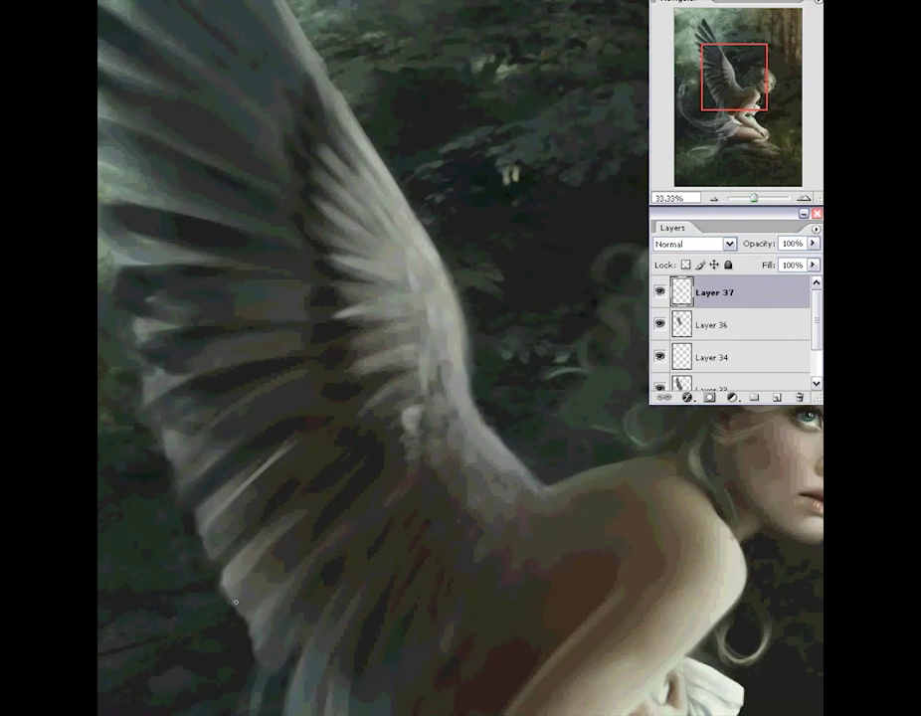
{"action": "mouse_move", "coordinate": [235, 447]}
{"action": "left_mouse_down"}
{"action": "mouse_move", "coordinate": [206, 511]}
{"action": "mouse_move", "coordinate": [230, 457]}
{"action": "left_mouse_up"}
{"action": "left_click_drag", "start_coordinate": [207, 512], "coordinate": [239, 438]}
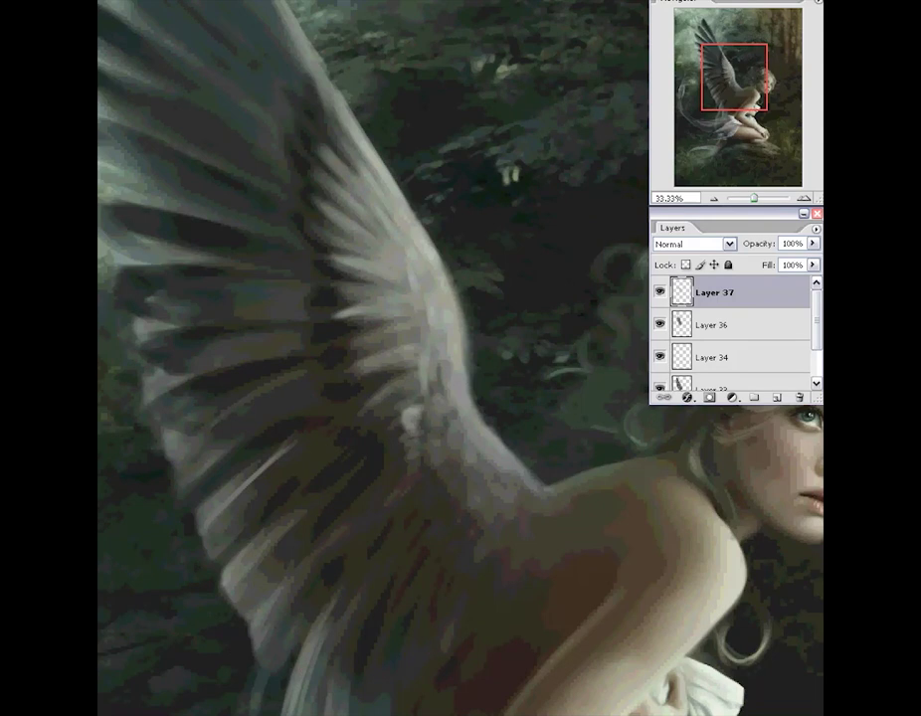
{"action": "left_click_drag", "start_coordinate": [246, 517], "coordinate": [253, 450]}
{"action": "right_click", "coordinate": [340, 695]}
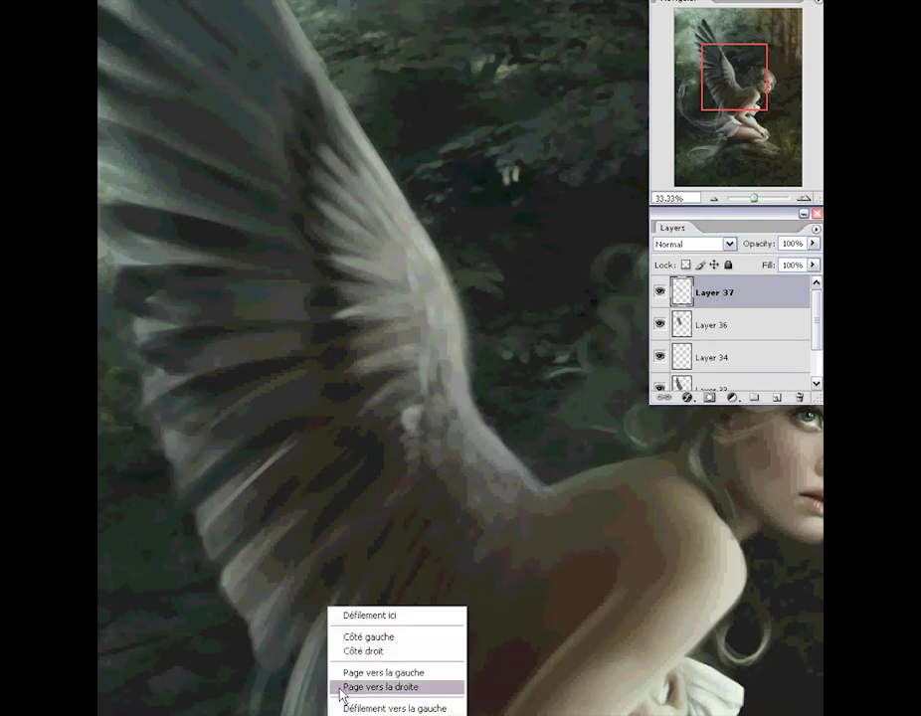
{"action": "left_click", "coordinate": [340, 593]}
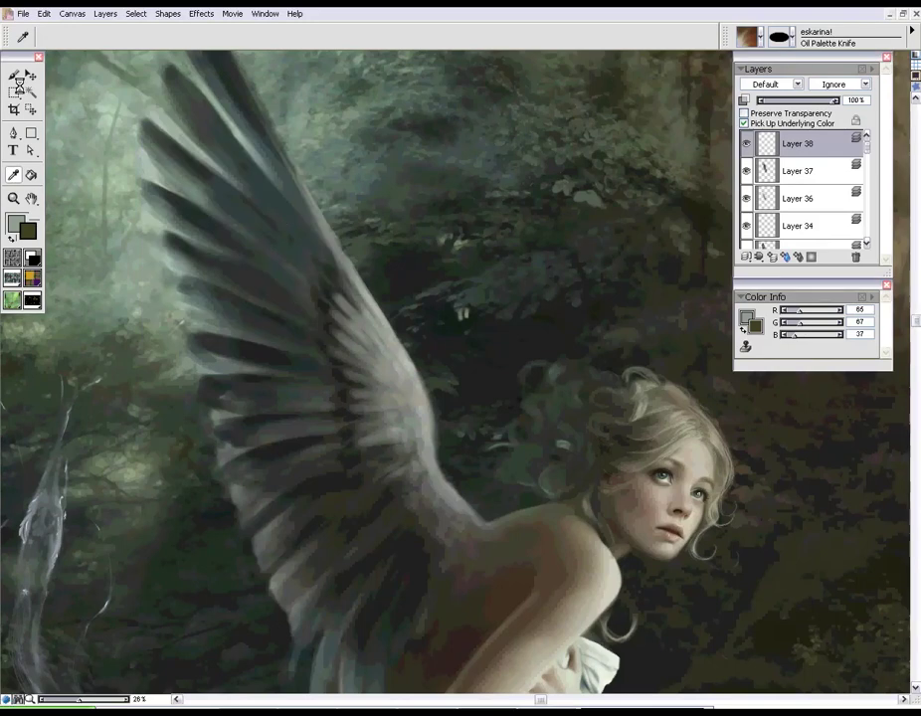
Set the Oil Palette Knife brush to size 72.1 and blend the wing feathers.
{"action": "left_click", "coordinate": [13, 75]}
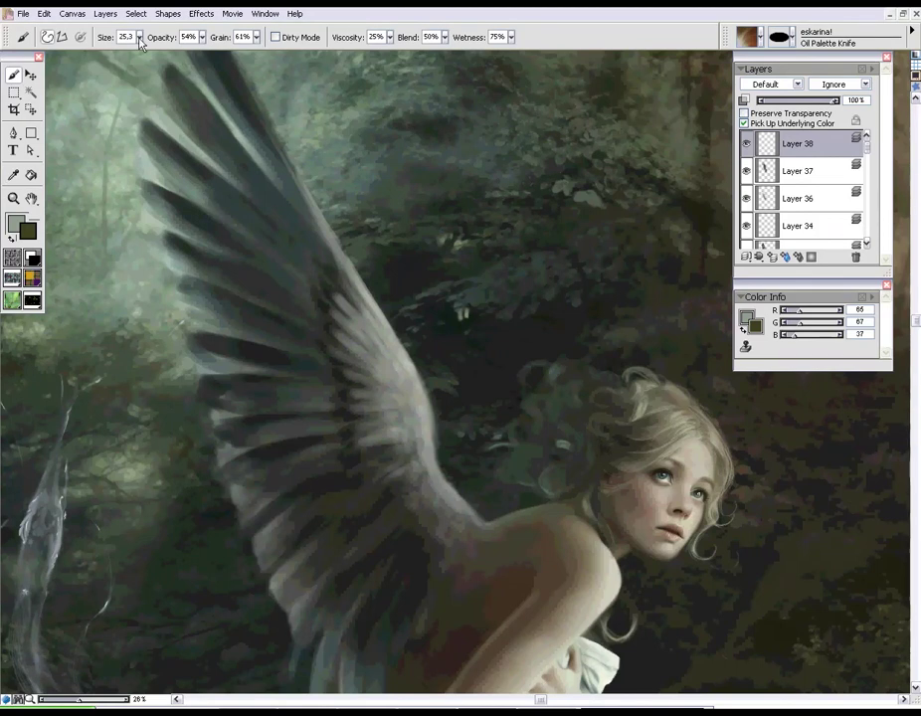
{"action": "left_click_drag", "start_coordinate": [139, 37], "coordinate": [164, 57]}
{"action": "left_click", "coordinate": [278, 254]}
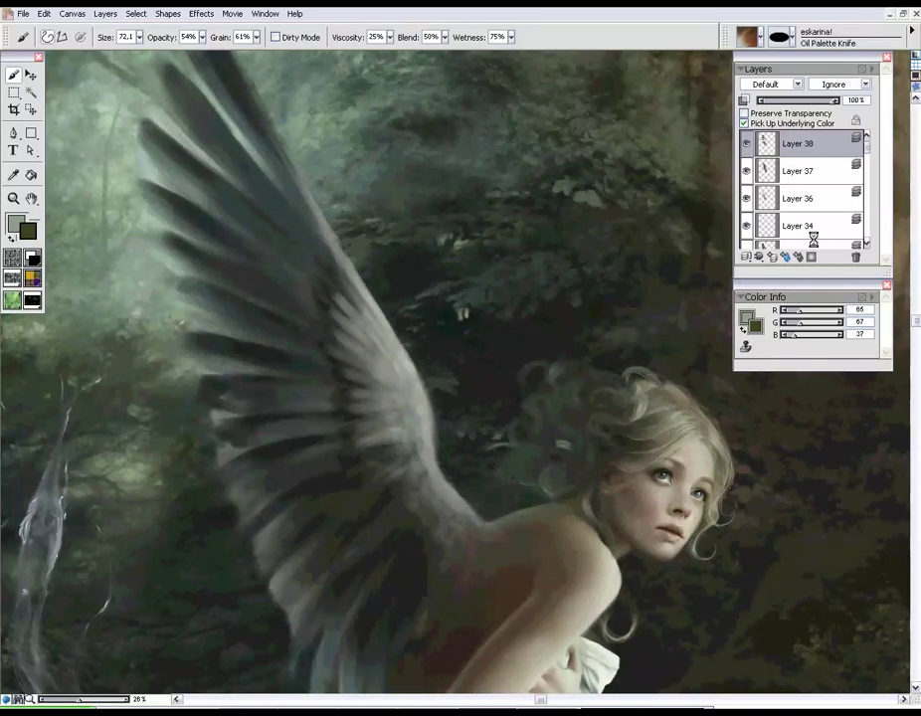
{"action": "scroll", "coordinate": [916, 324], "scroll_direction": "up", "scroll_amount": 2}
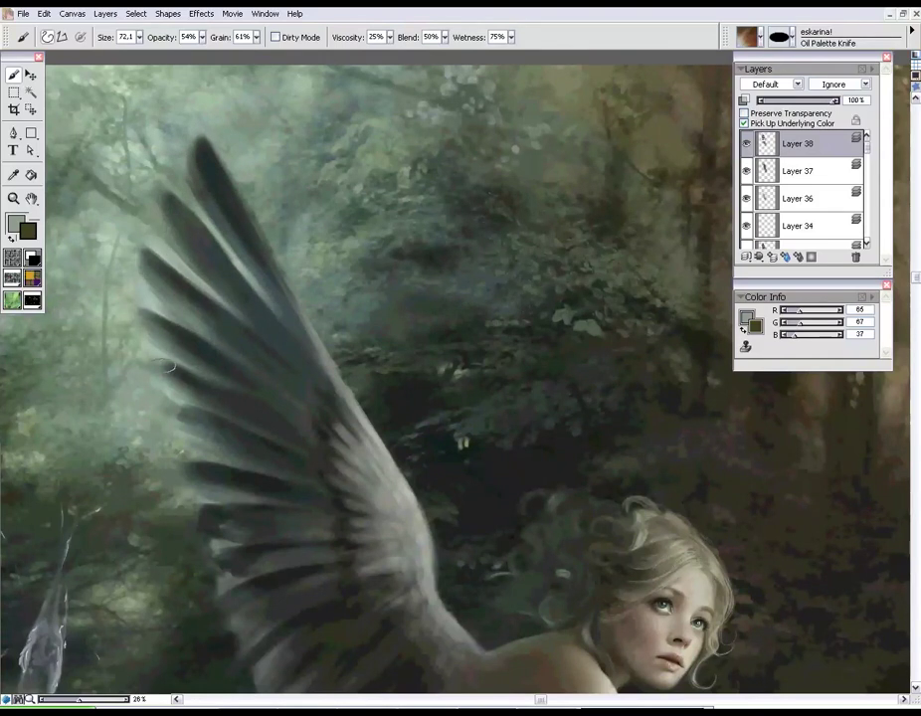
Raise brush opacity from 54% to 76% and zoom out to 14%.
{"action": "left_click", "coordinate": [202, 37]}
{"action": "left_click_drag", "start_coordinate": [220, 57], "coordinate": [235, 56]}
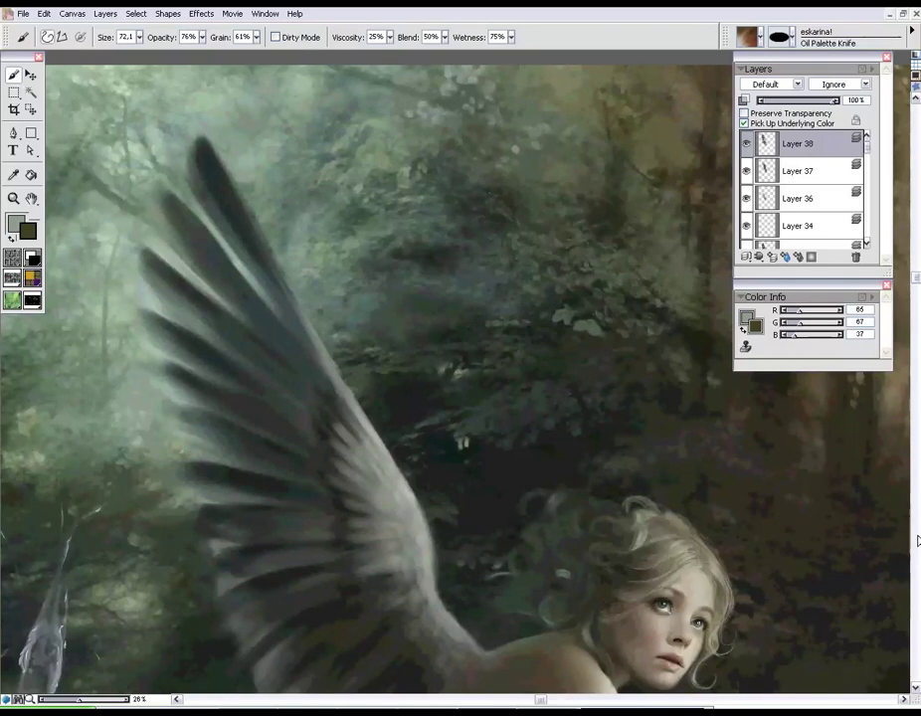
{"action": "left_click", "coordinate": [915, 689]}
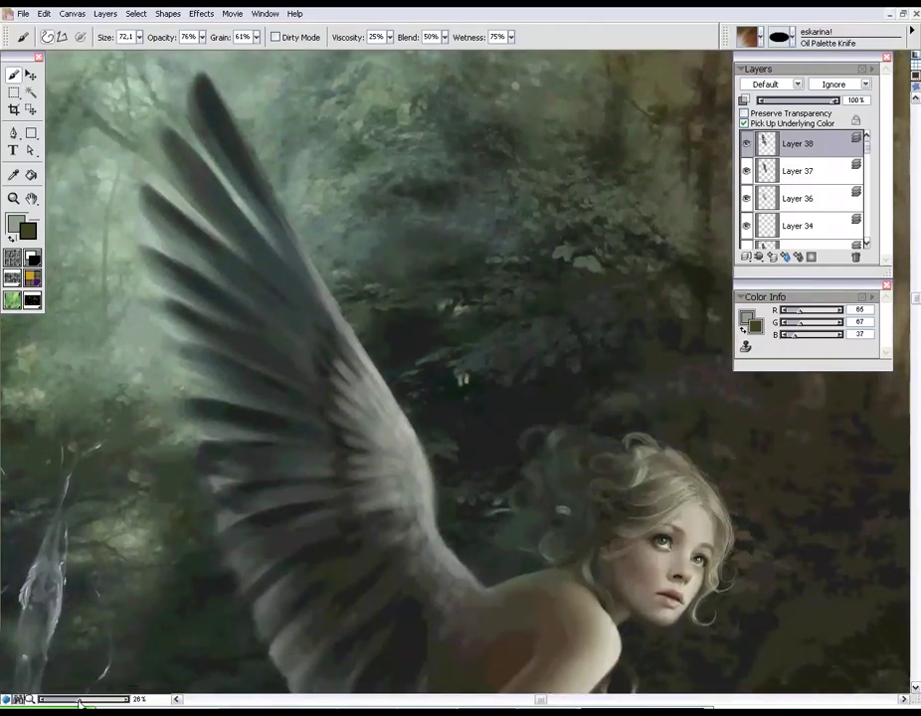
{"action": "left_click_drag", "start_coordinate": [80, 703], "coordinate": [70, 702]}
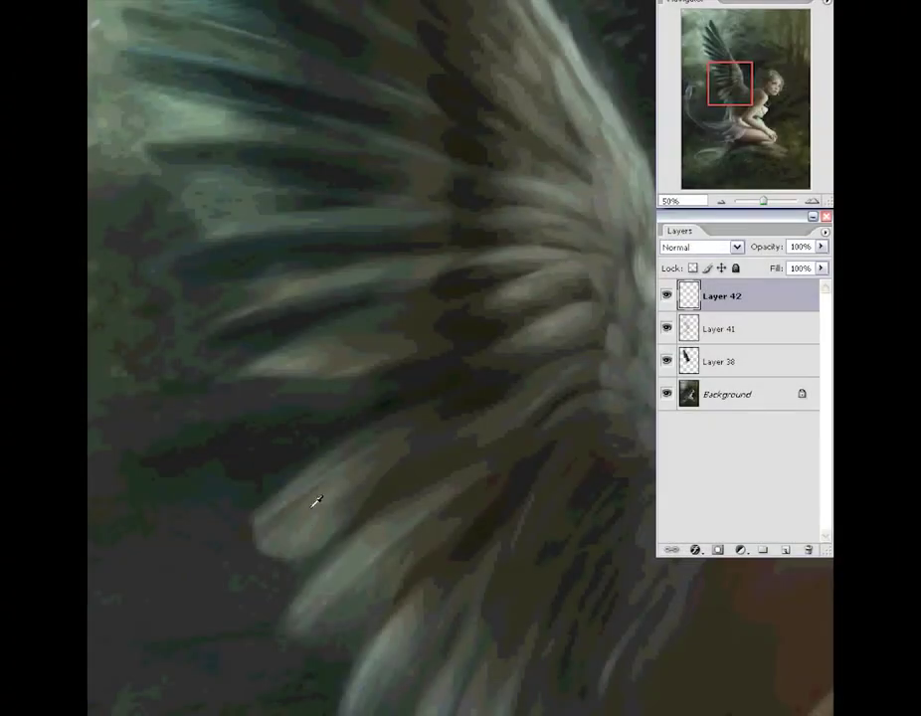
Choose the multi-stroke feather brush preset and set its Master Diameter to 30 px.
{"action": "right_click", "coordinate": [331, 271]}
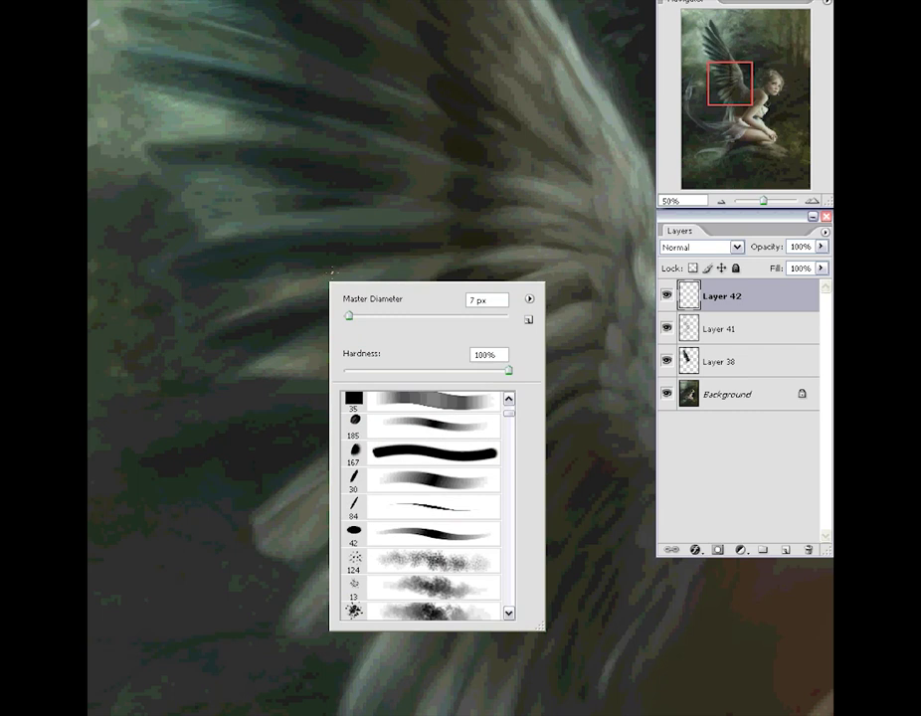
{"action": "scroll", "coordinate": [510, 417], "scroll_direction": "down", "scroll_amount": 3}
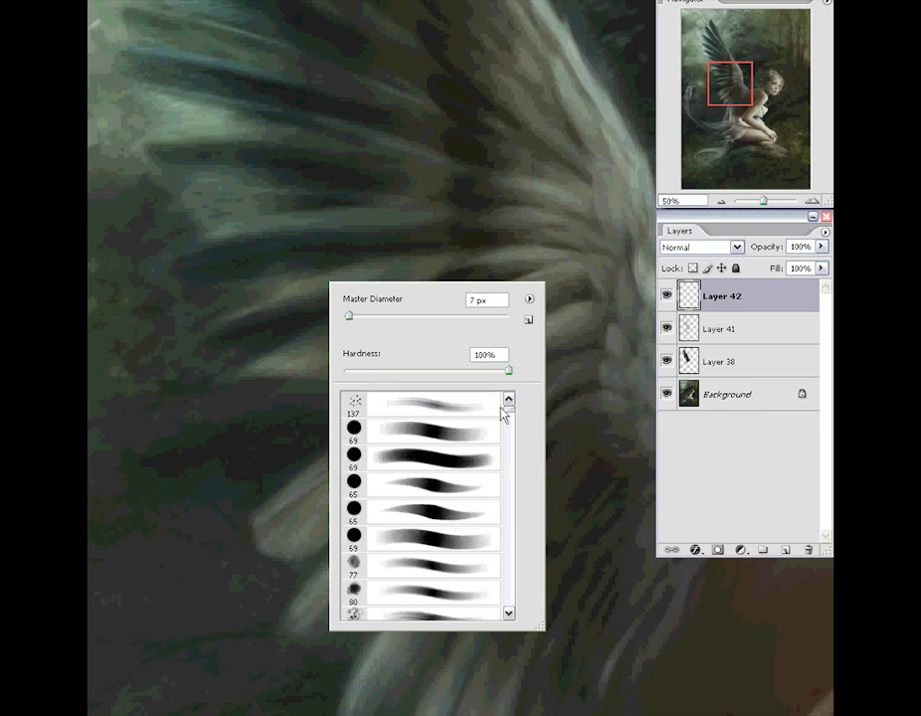
{"action": "left_click", "coordinate": [510, 614]}
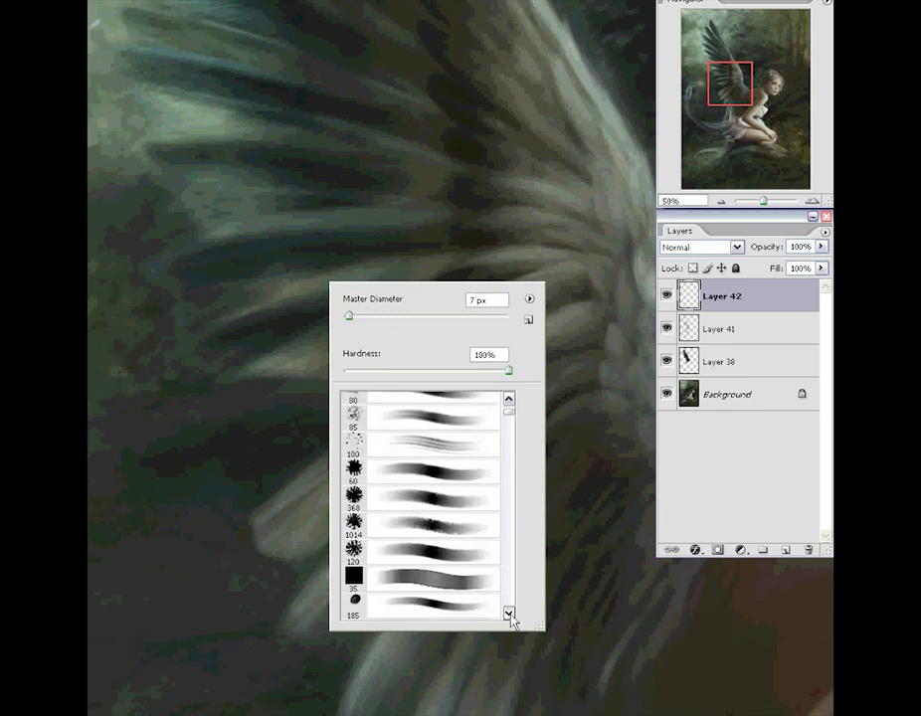
{"action": "left_click", "coordinate": [510, 614]}
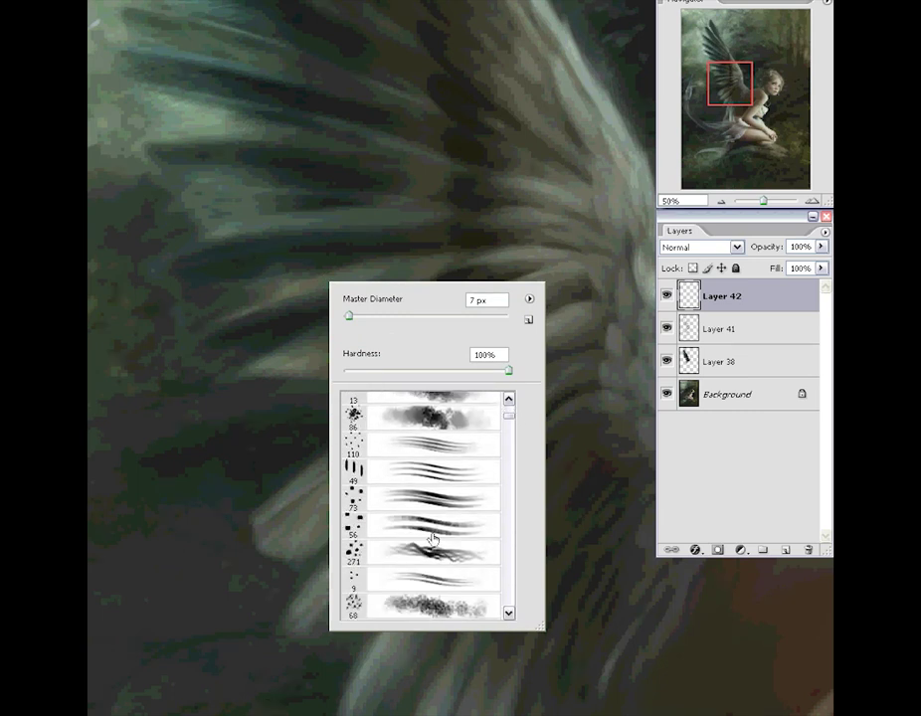
{"action": "left_click", "coordinate": [433, 540]}
{"action": "left_click_drag", "start_coordinate": [524, 261], "coordinate": [736, 251]}
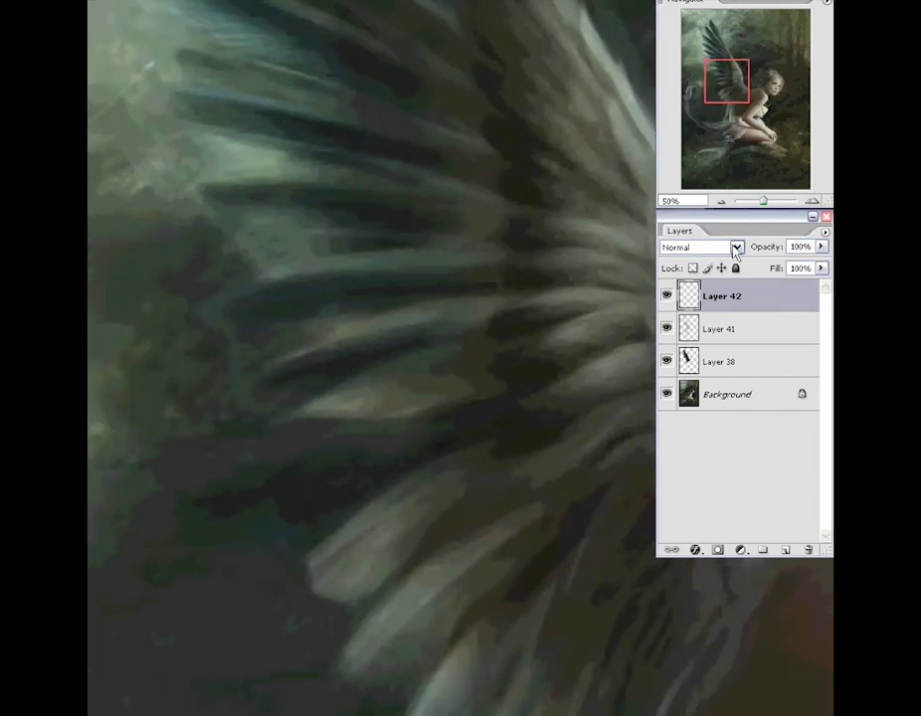
{"action": "right_click", "coordinate": [347, 292]}
{"action": "left_click_drag", "start_coordinate": [391, 320], "coordinate": [369, 316]}
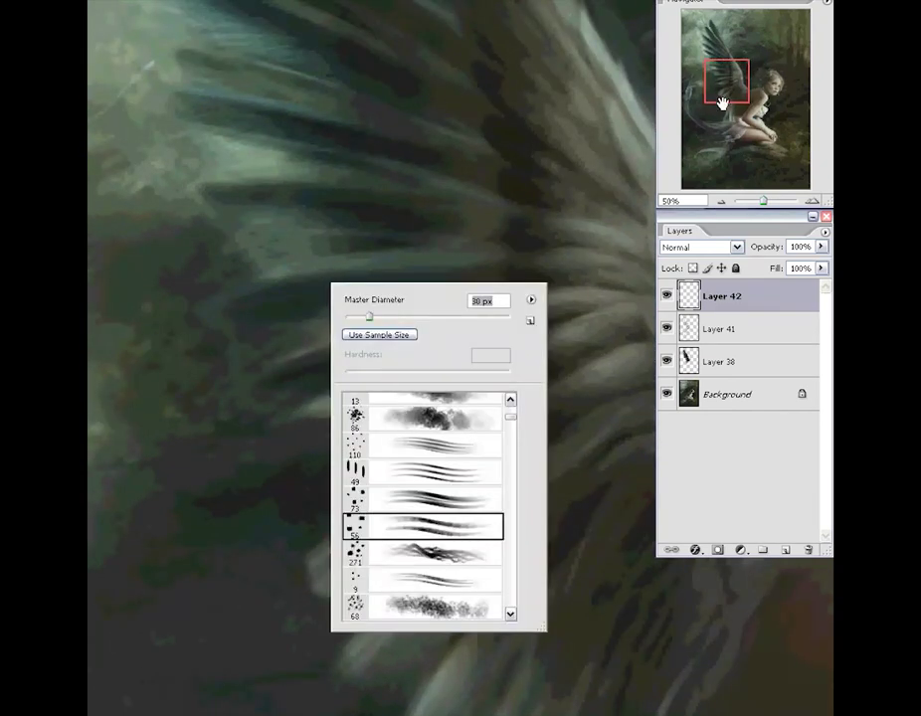
{"action": "key", "text": "Return"}
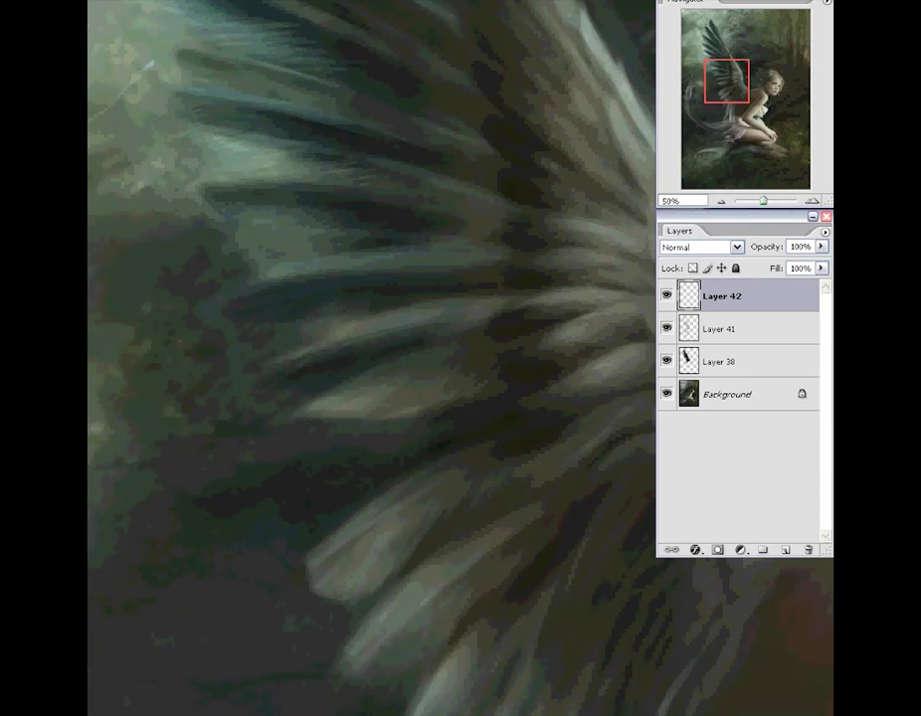
Confirm the 30 px brush and pan up the wing, adding feather strokes on Layer 42.
{"action": "right_click", "coordinate": [511, 360]}
{"action": "left_click", "coordinate": [473, 365]}
{"action": "right_click", "coordinate": [490, 309]}
{"action": "key", "text": "Return"}
{"action": "left_click_drag", "start_coordinate": [720, 89], "coordinate": [727, 83]}
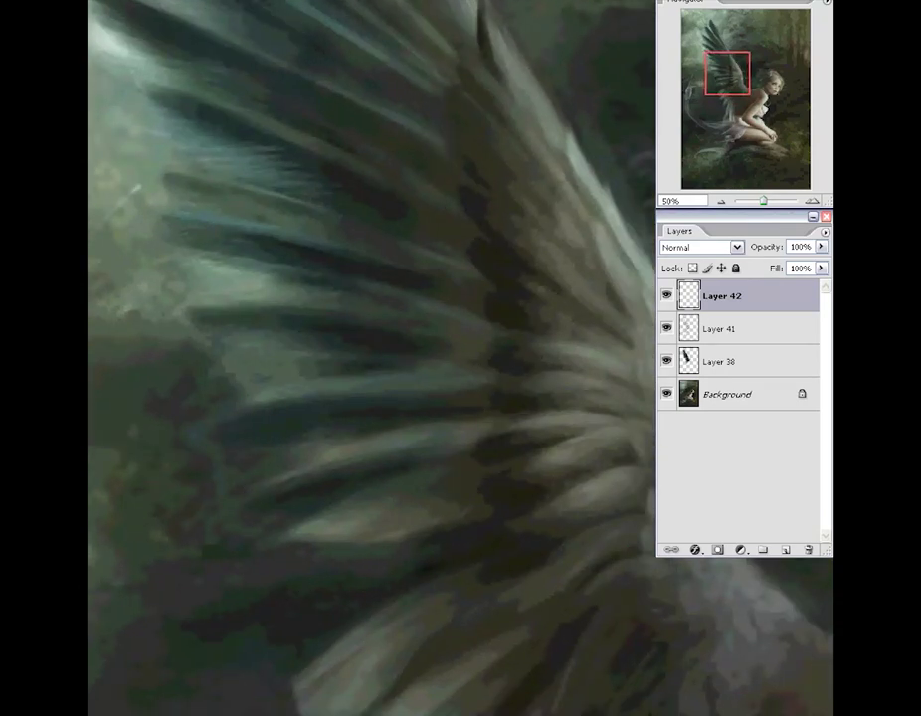
{"action": "right_click", "coordinate": [308, 229]}
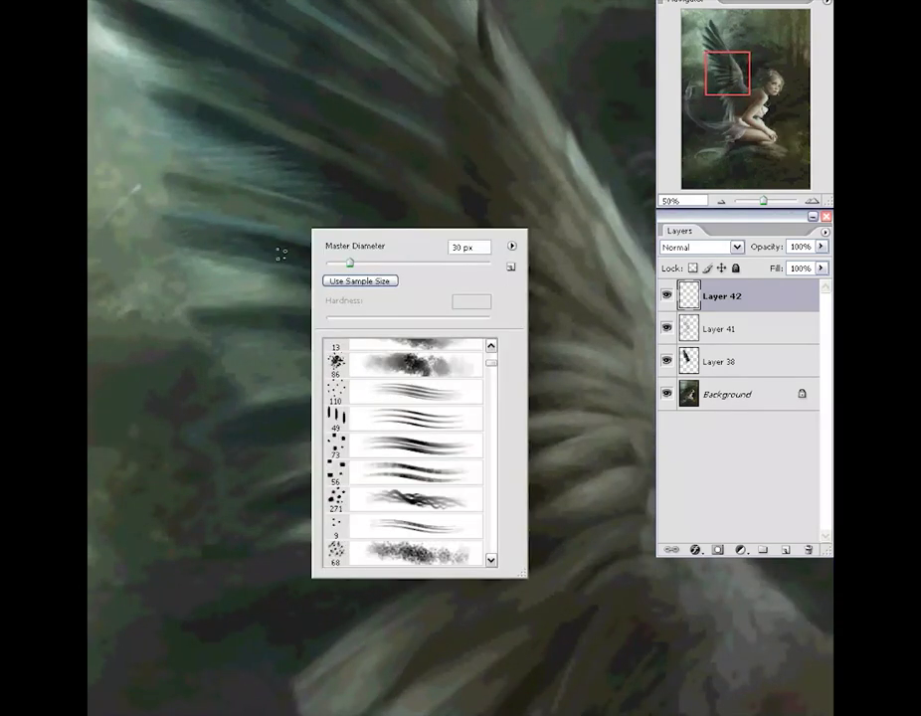
{"action": "key", "text": "Return"}
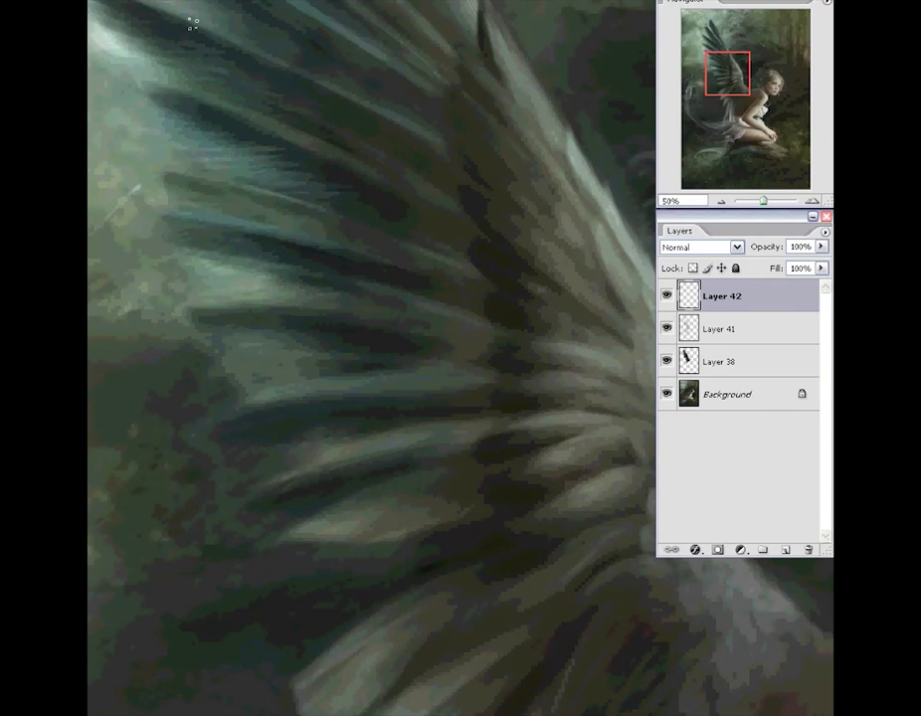
{"action": "left_click_drag", "start_coordinate": [705, 87], "coordinate": [701, 73]}
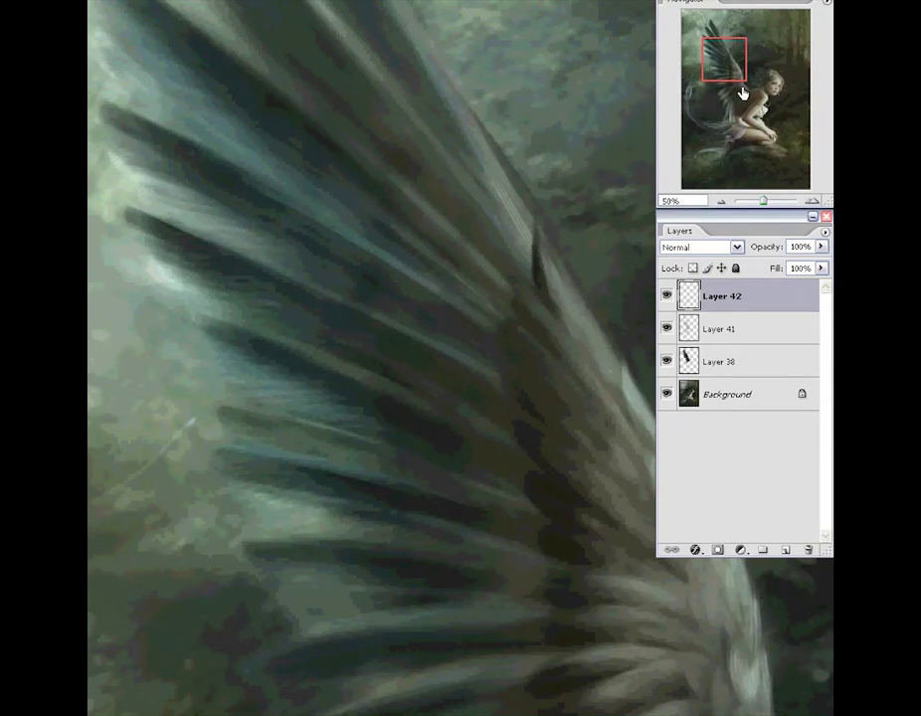
{"action": "left_click_drag", "start_coordinate": [742, 91], "coordinate": [738, 87]}
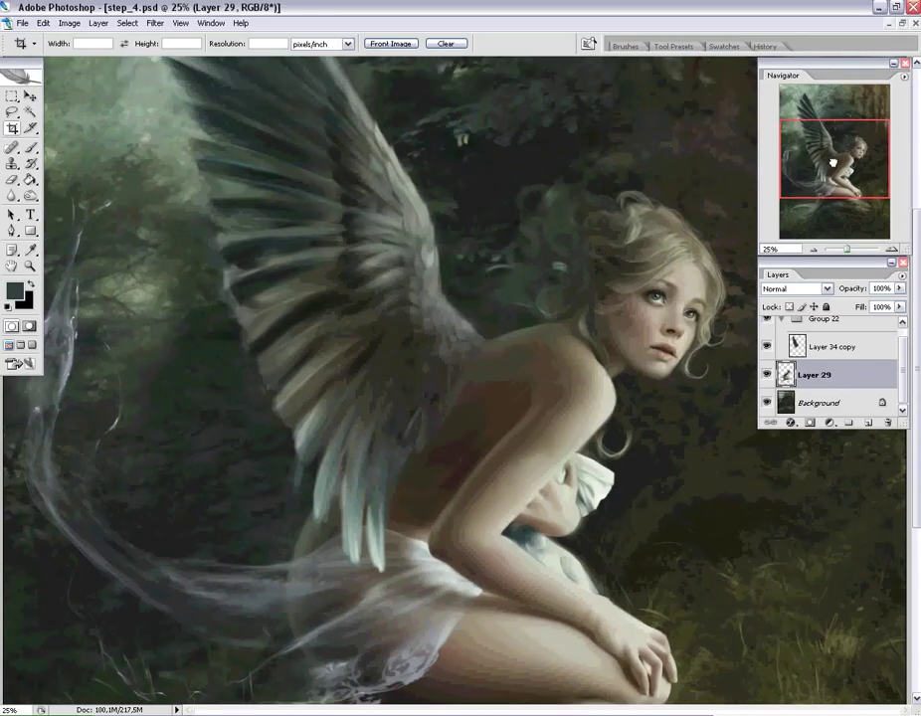
Pan the canvas to frame the grey-feathered wing and the crouching girl.
{"action": "left_click_drag", "start_coordinate": [838, 164], "coordinate": [834, 154]}
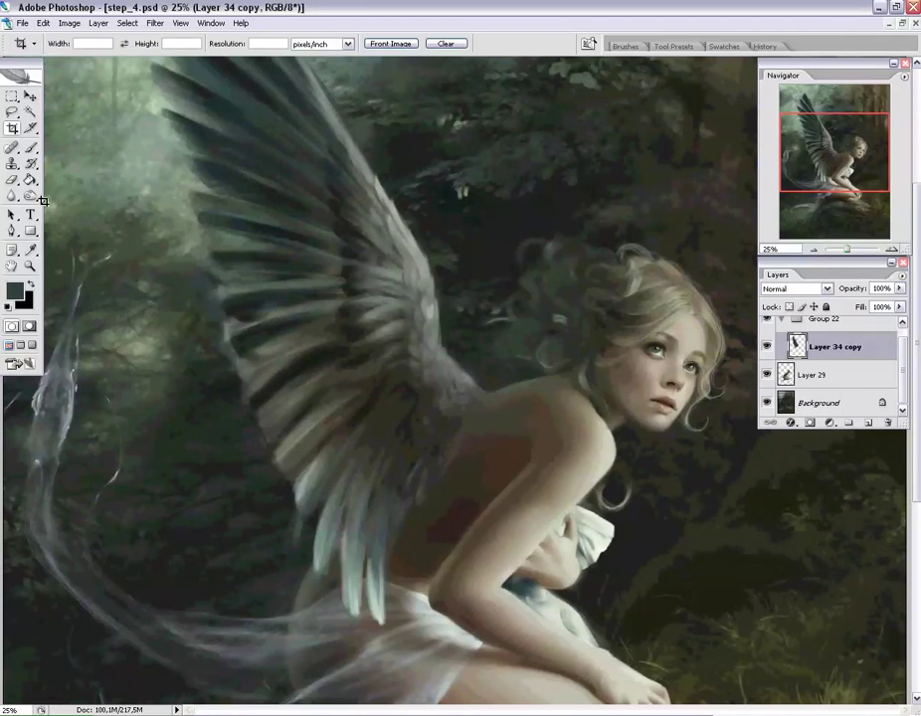
Switch to a soft-brush Eraser and try erasing sketch lines on Layer 34 copy, undoing missteps.
{"action": "left_click", "coordinate": [12, 179]}
{"action": "right_click", "coordinate": [287, 281]}
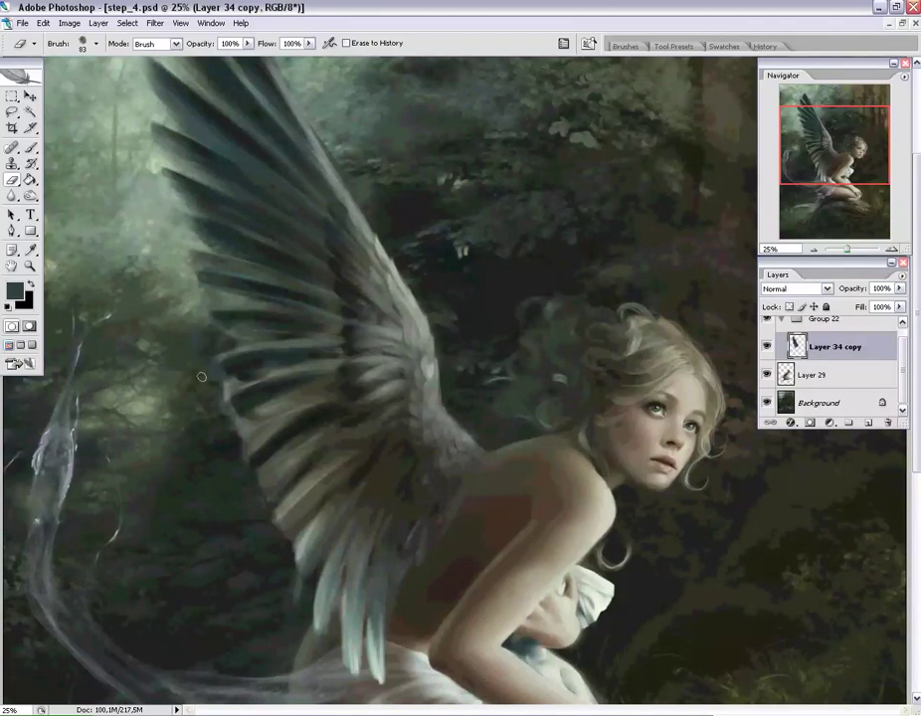
{"action": "key", "text": "ctrl+z"}
{"action": "key", "text": "ctrl+z"}
{"action": "key", "text": "ctrl+z"}
{"action": "key", "text": "ctrl+z"}
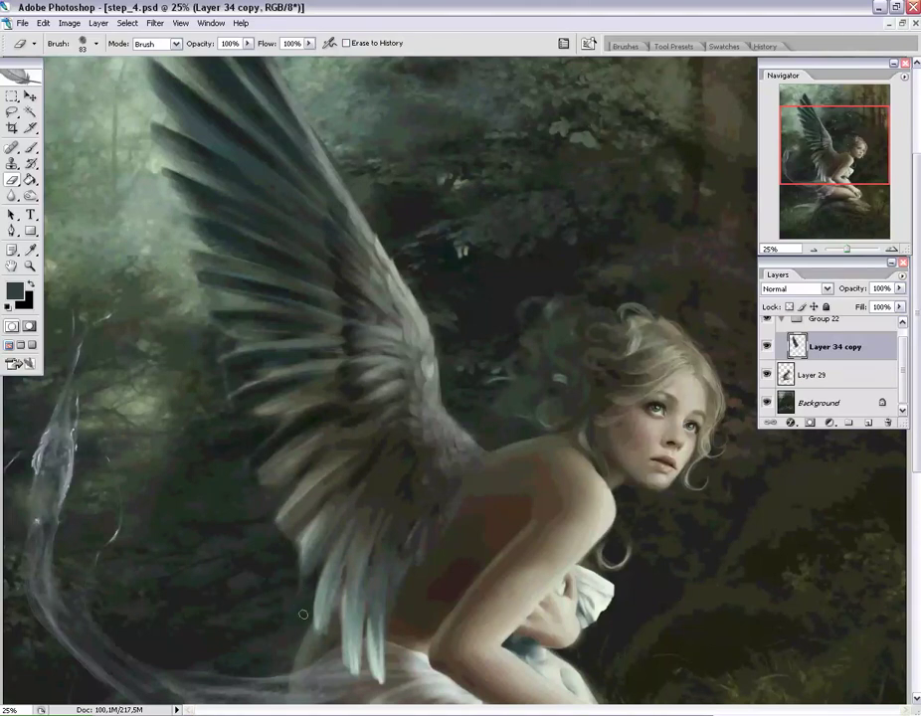
{"action": "left_click_drag", "start_coordinate": [303, 594], "coordinate": [307, 614]}
{"action": "key", "text": "ctrl+z"}
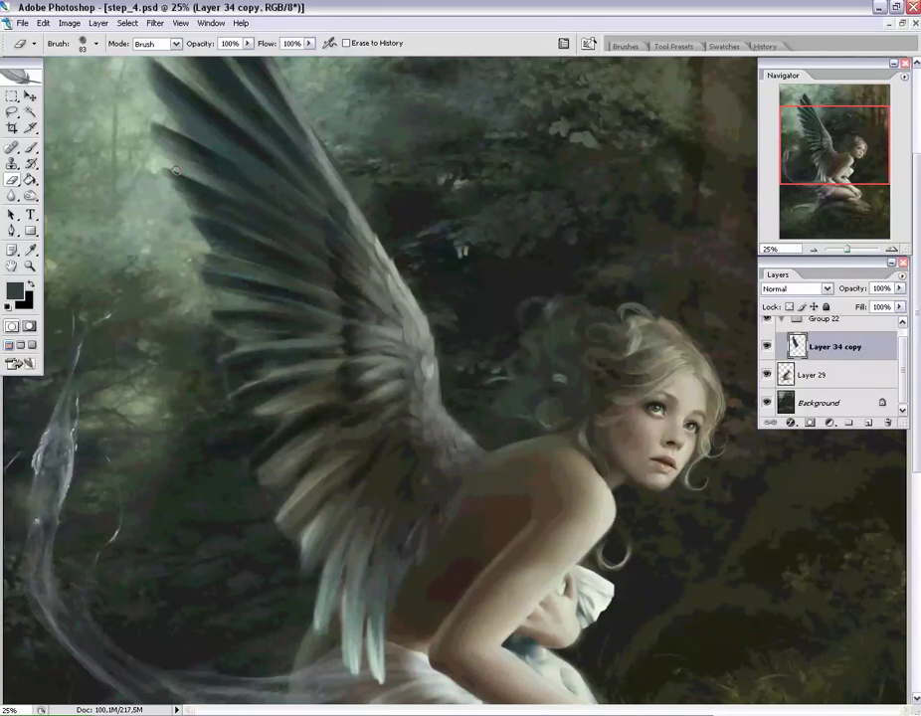
Erase leftover sketch marks along the wing's upper-left and lower edge, panning between tip and body.
{"action": "left_click_drag", "start_coordinate": [119, 99], "coordinate": [114, 83]}
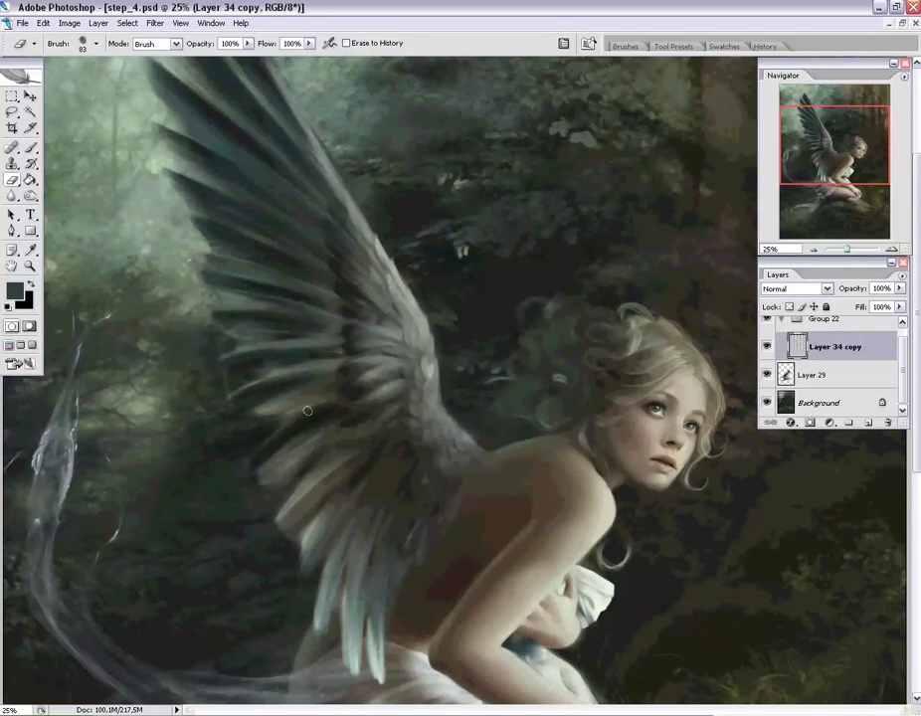
{"action": "mouse_move", "coordinate": [276, 421]}
{"action": "left_mouse_down"}
{"action": "mouse_move", "coordinate": [316, 470]}
{"action": "mouse_move", "coordinate": [294, 485]}
{"action": "left_mouse_up"}
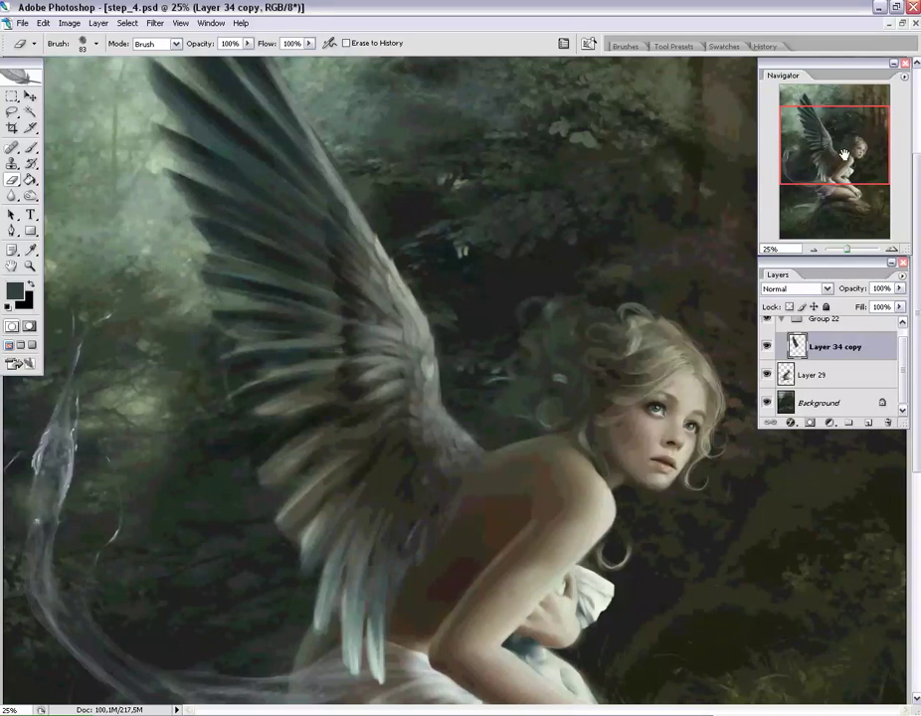
{"action": "left_click_drag", "start_coordinate": [844, 154], "coordinate": [809, 119]}
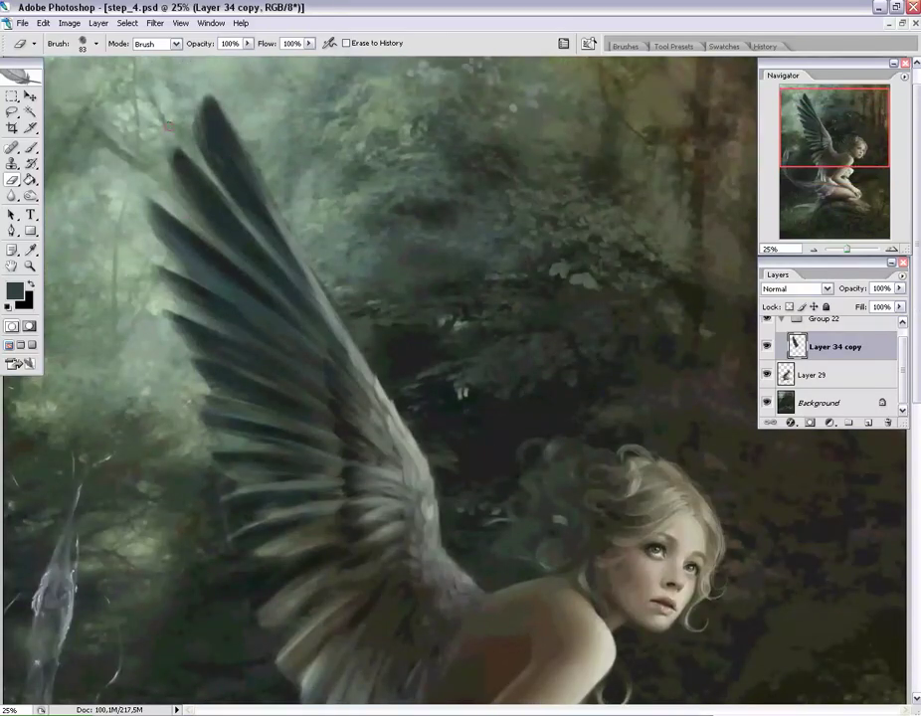
{"action": "left_click_drag", "start_coordinate": [861, 125], "coordinate": [843, 164]}
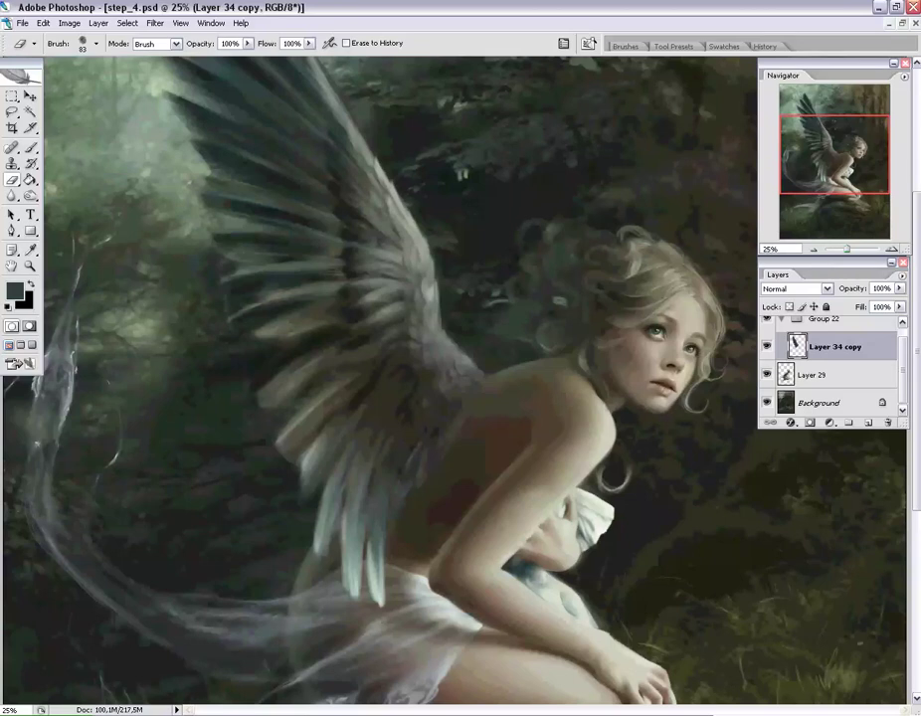
{"action": "scroll", "coordinate": [377, 378], "scroll_direction": "down", "scroll_amount": 1}
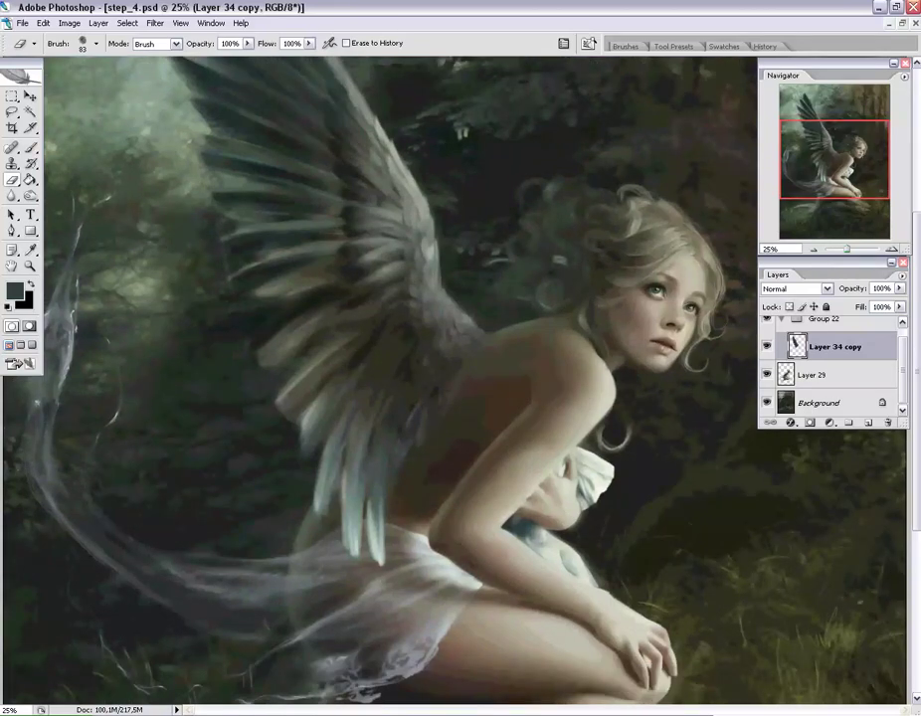